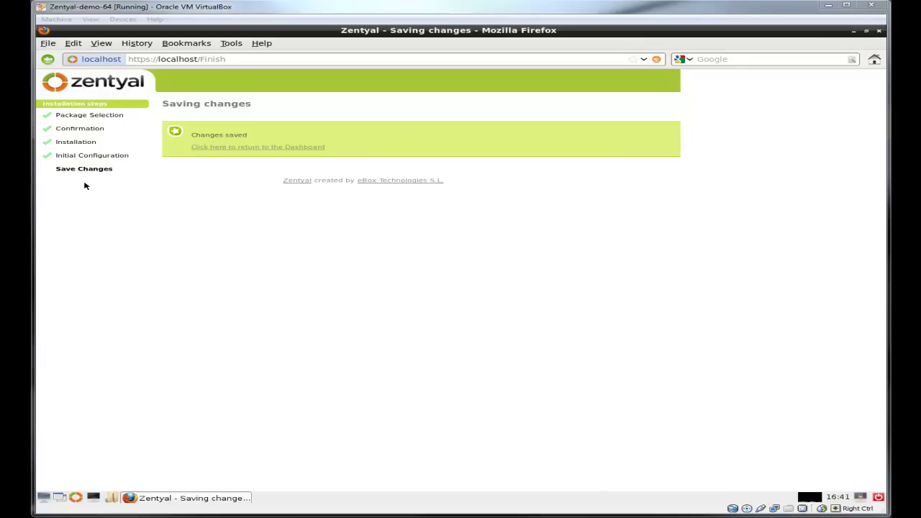
# Leave the Saving changes page and go back to the Zentyal Dashboard
pyautogui.click(239, 147)
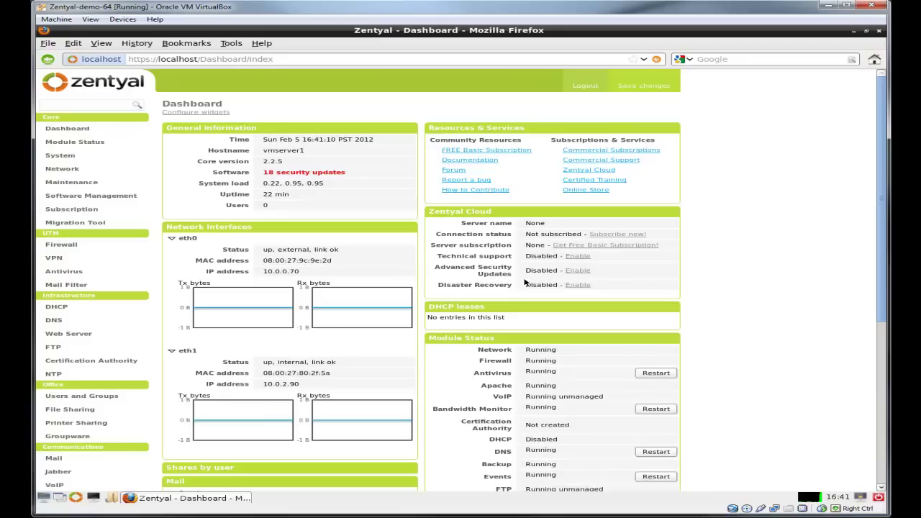
# In Module Status, disable Firewall and enable DHCP and Users and Groups, accepting their configuration changes
pyautogui.click(92, 144)
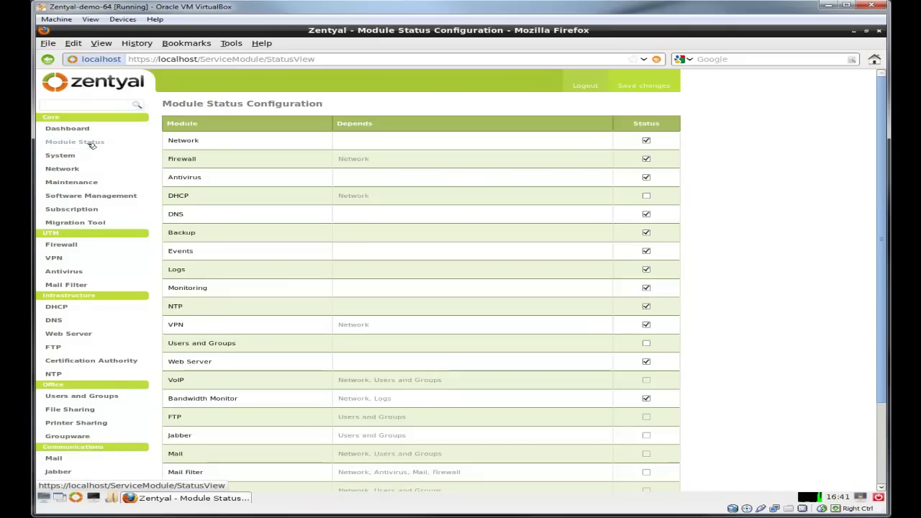
pyautogui.click(646, 159)
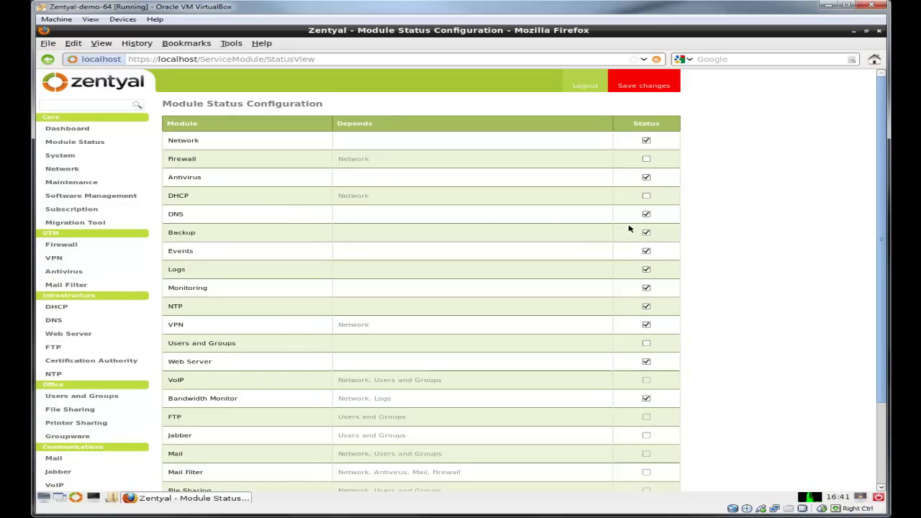
pyautogui.click(646, 197)
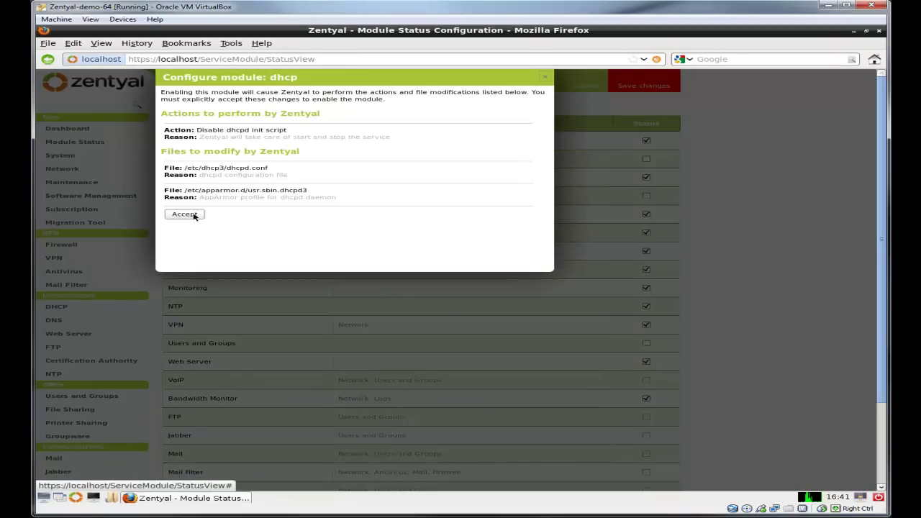
pyautogui.click(194, 214)
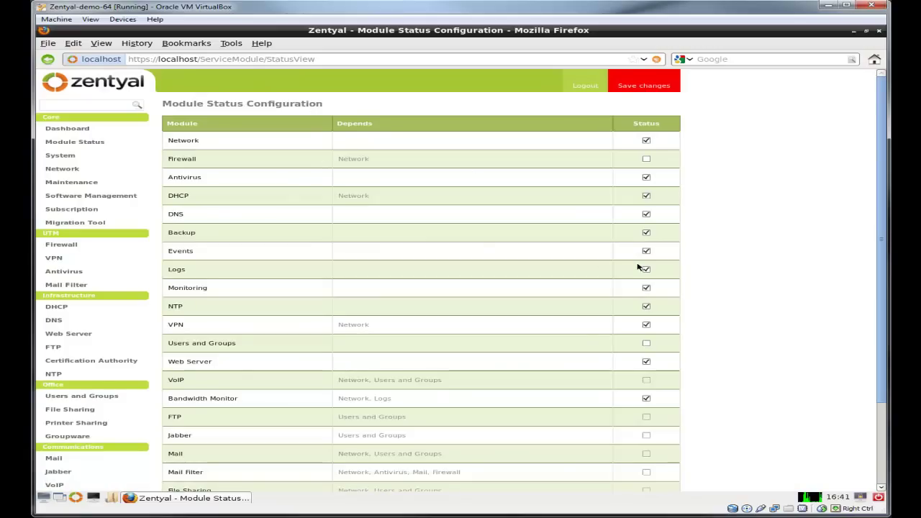
pyautogui.click(645, 343)
pyautogui.scroll(-5, 247, 234)
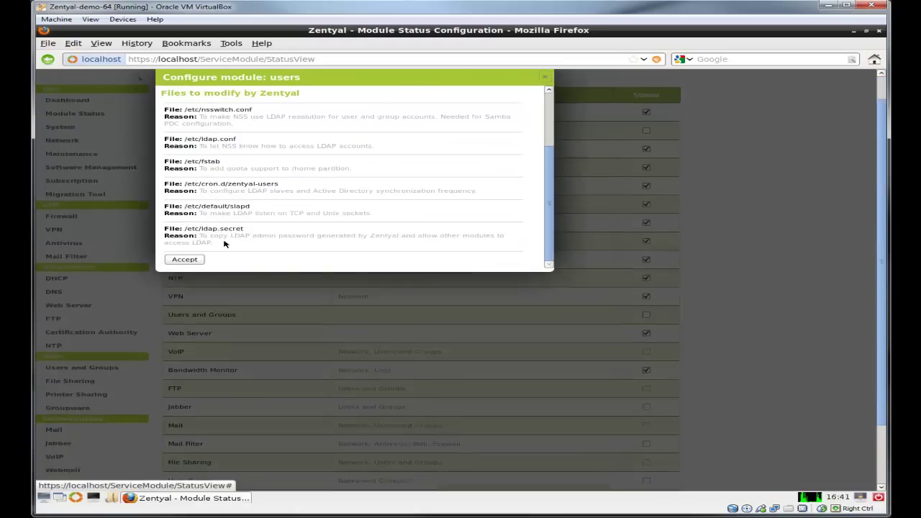
pyautogui.click(191, 260)
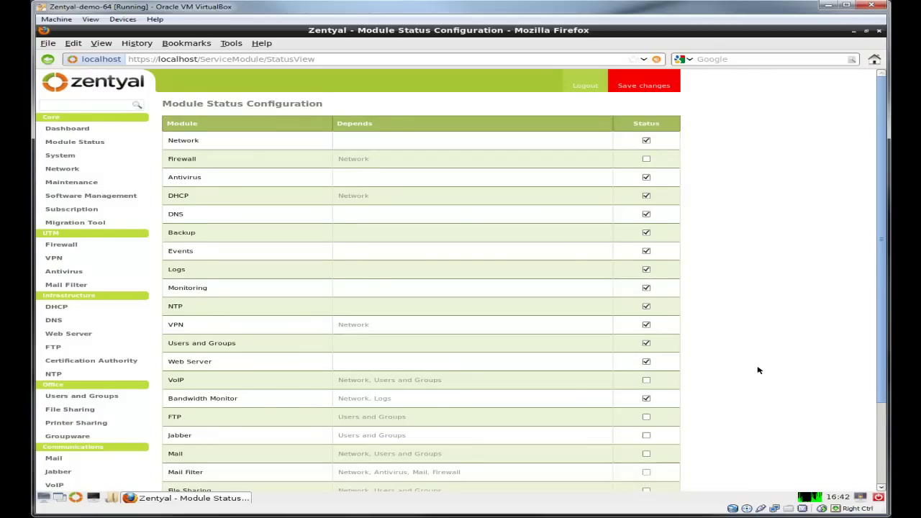
# Enable the Mail module and accept its configuration changes
pyautogui.scroll(-2, 761, 370)
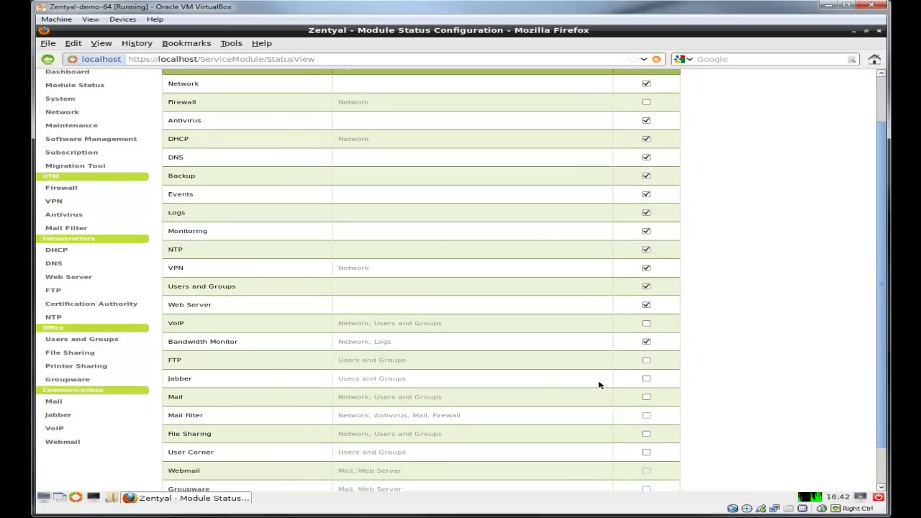
pyautogui.click(645, 397)
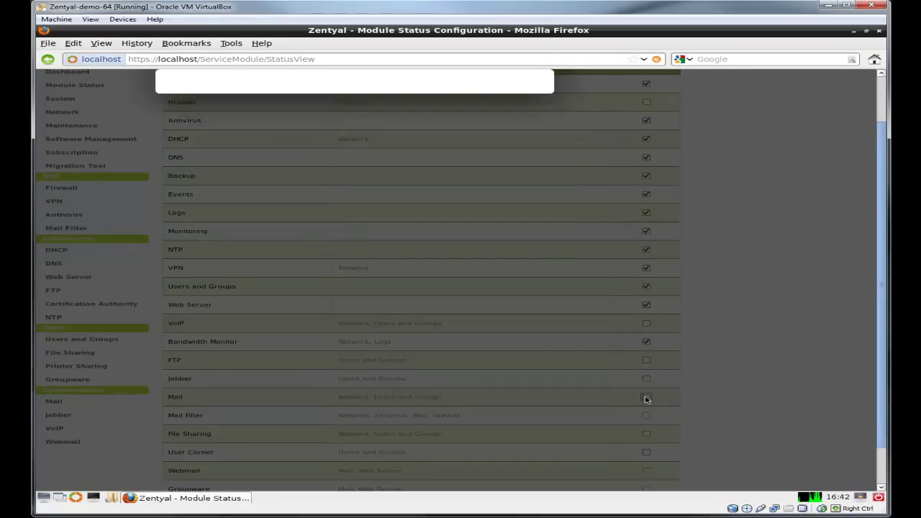
pyautogui.scroll(-3, 202, 229)
pyautogui.scroll(-2, 202, 229)
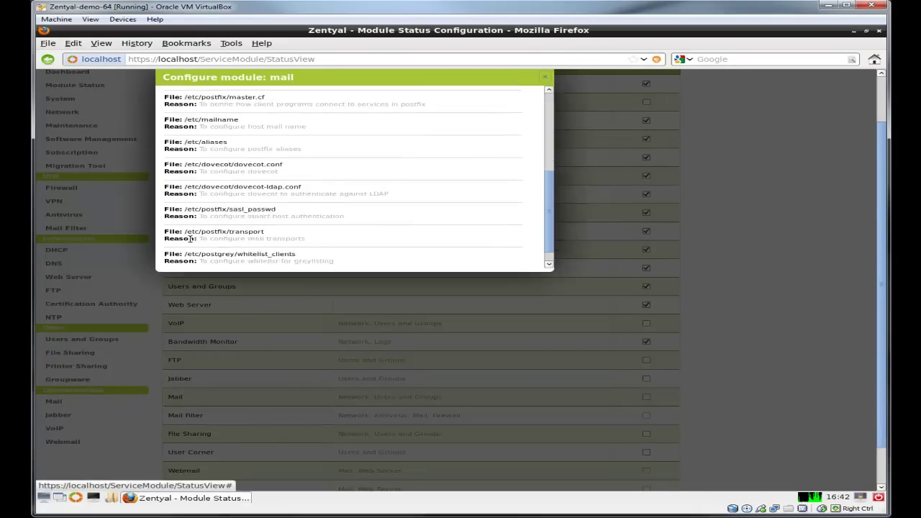
pyautogui.click(184, 259)
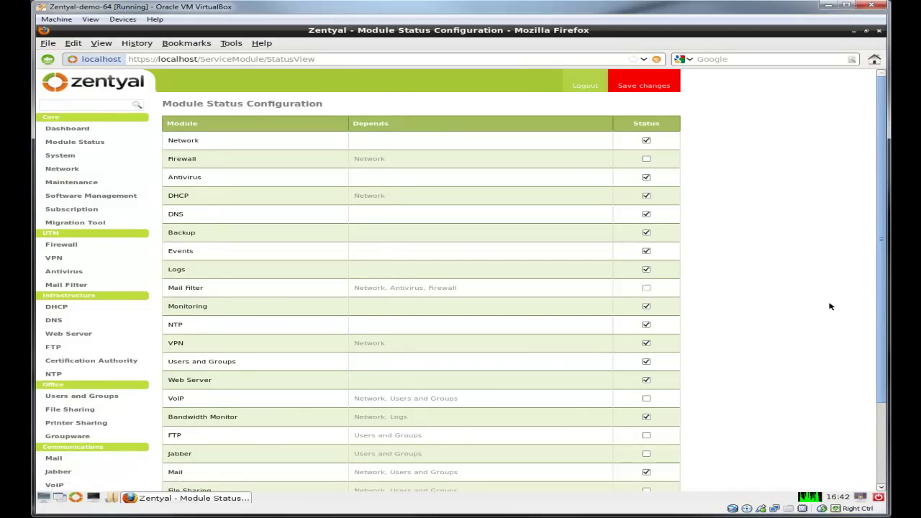
# Enable the File Sharing module and accept its samba configuration changes
pyautogui.scroll(-2, 830, 306)
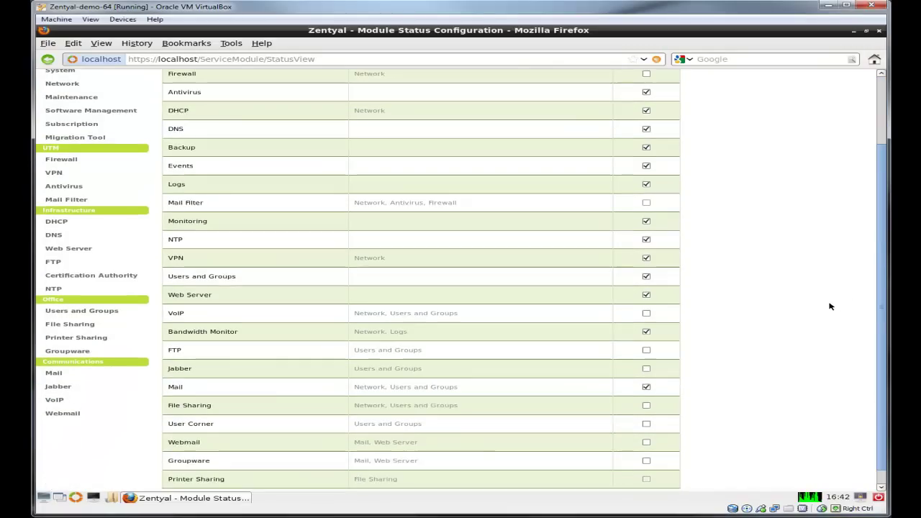
pyautogui.click(646, 406)
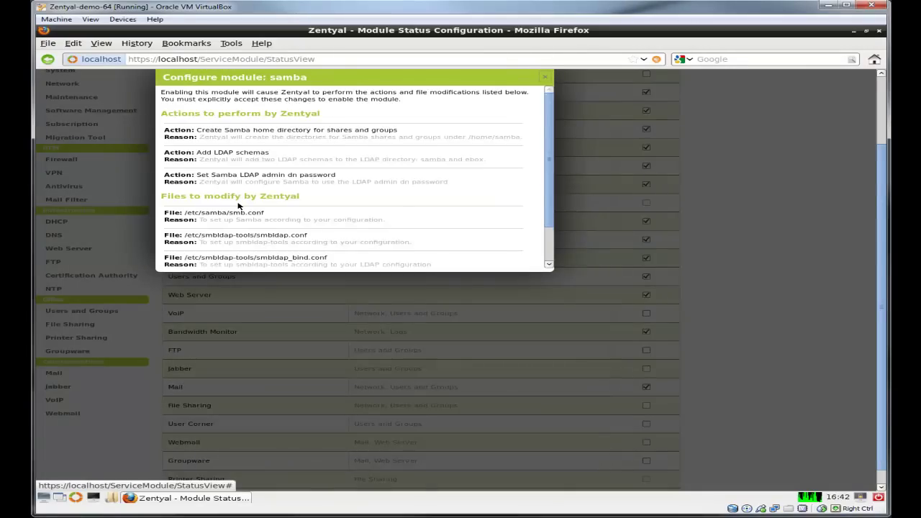
pyautogui.scroll(-3, 223, 235)
pyautogui.click(192, 260)
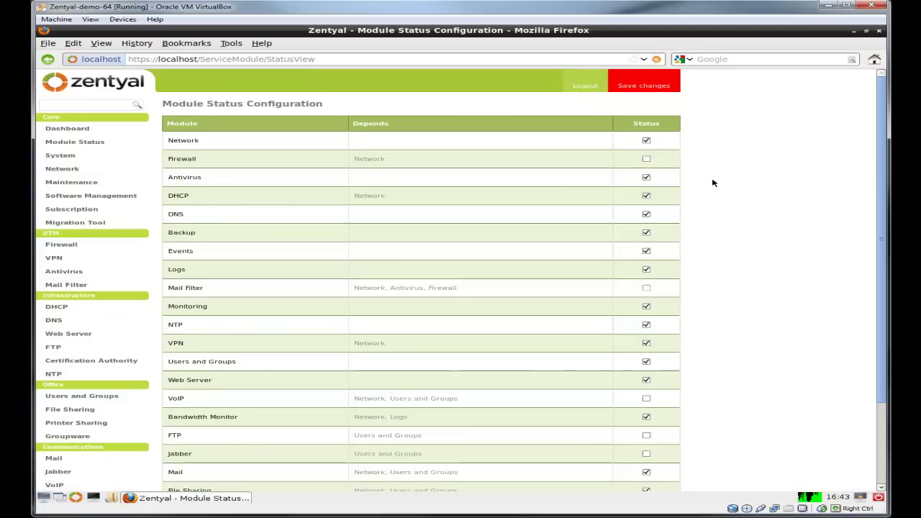
# Enable the User Corner module and accept its configuration changes
pyautogui.scroll(-5, 744, 263)
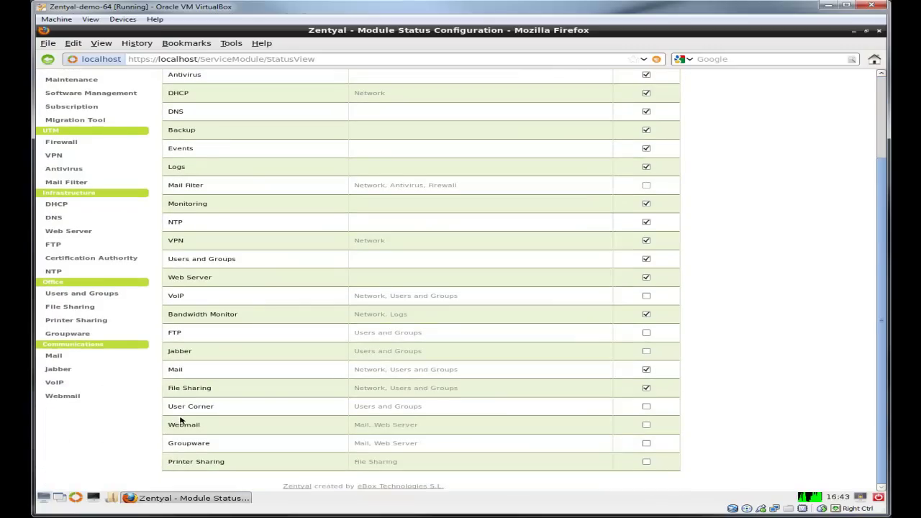
pyautogui.click(646, 407)
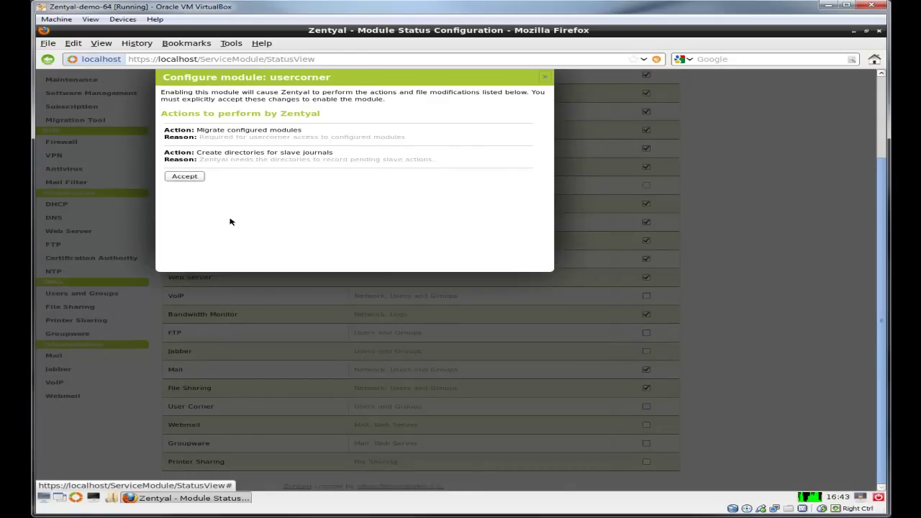
pyautogui.click(188, 181)
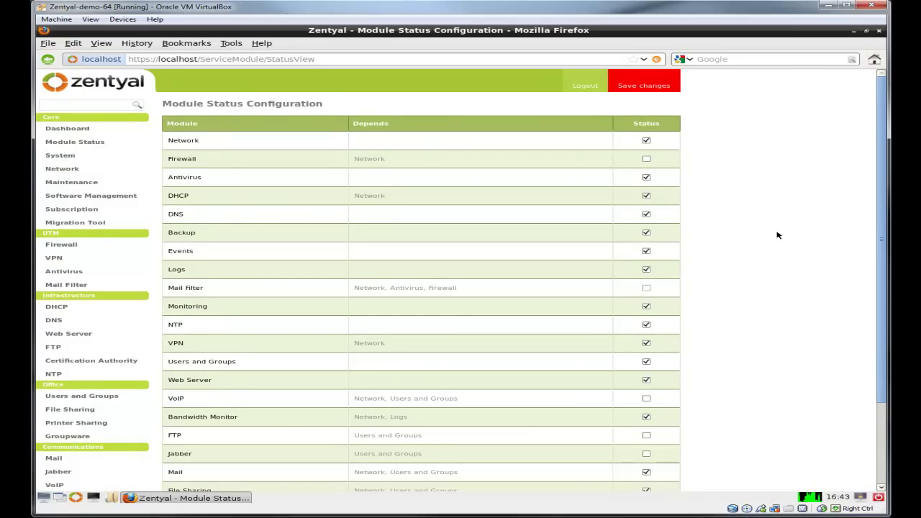
# Enable the Groupware module and accept its configuration changes
pyautogui.scroll(-3, 777, 233)
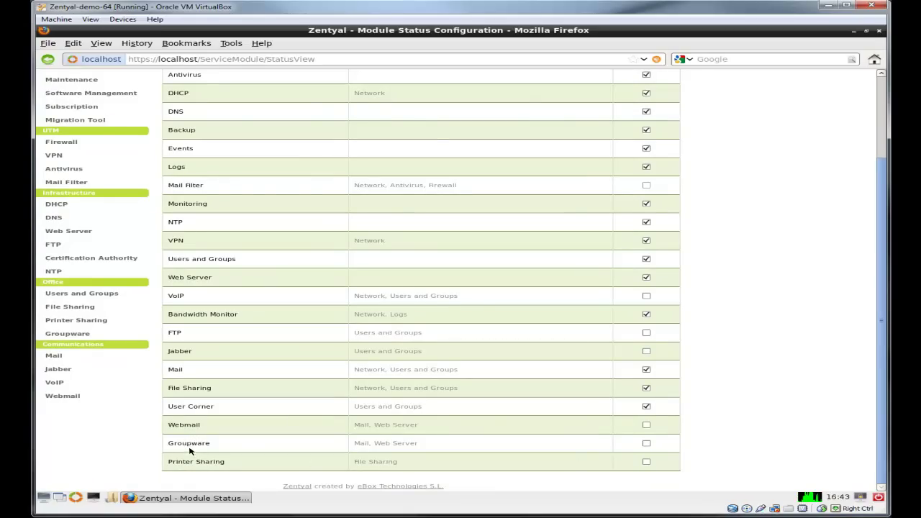
pyautogui.click(646, 446)
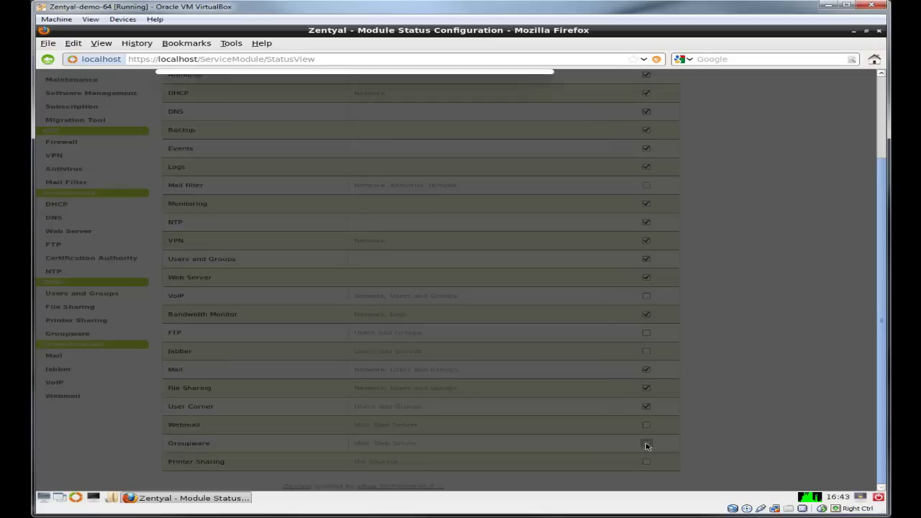
pyautogui.scroll(-3, 266, 219)
pyautogui.scroll(-3, 266, 219)
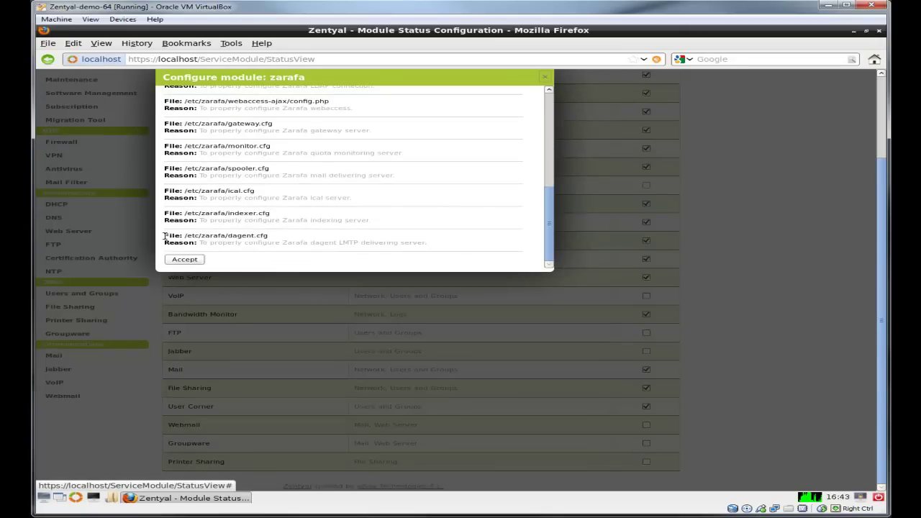
pyautogui.click(183, 261)
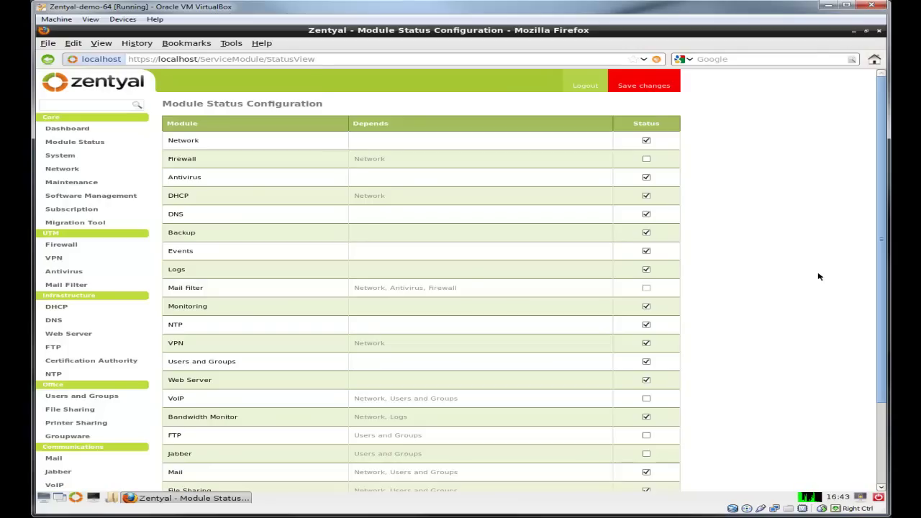
# Enable the Printer Sharing module and accept its cupsd configuration changes
pyautogui.scroll(-2, 818, 277)
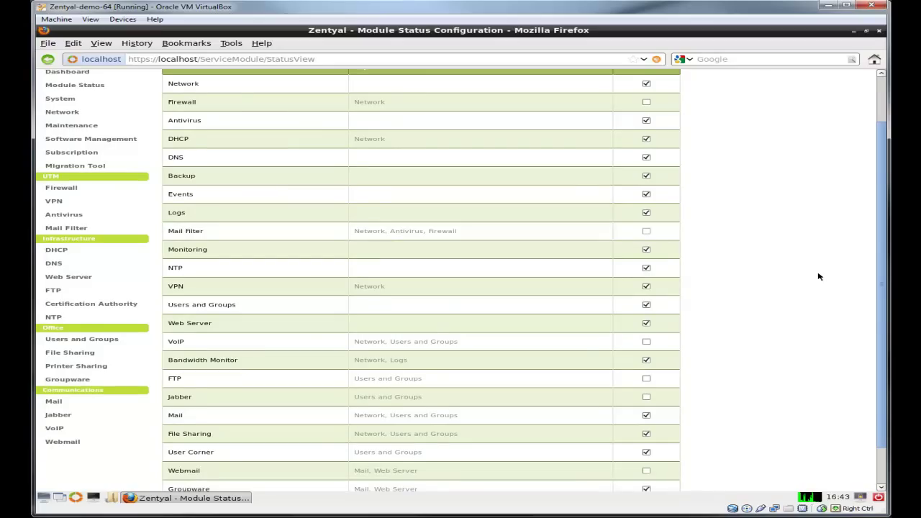
pyautogui.scroll(-2, 784, 292)
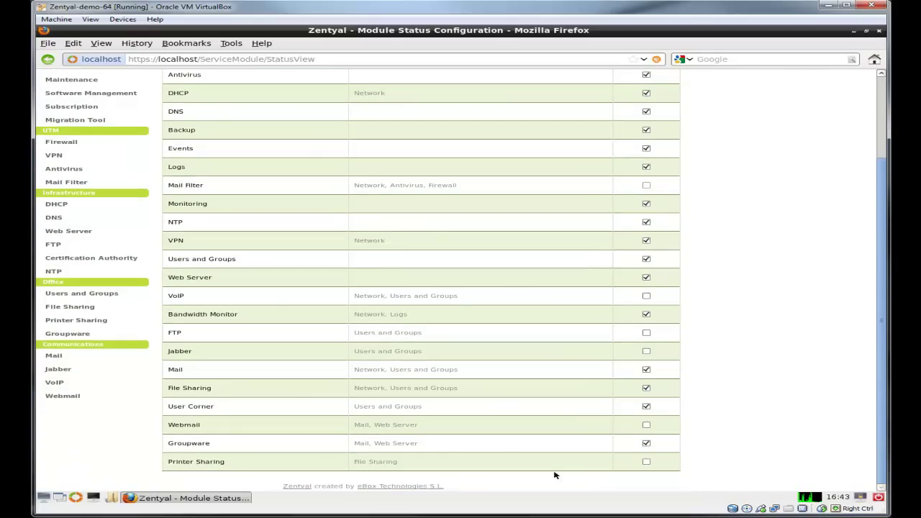
pyautogui.click(646, 464)
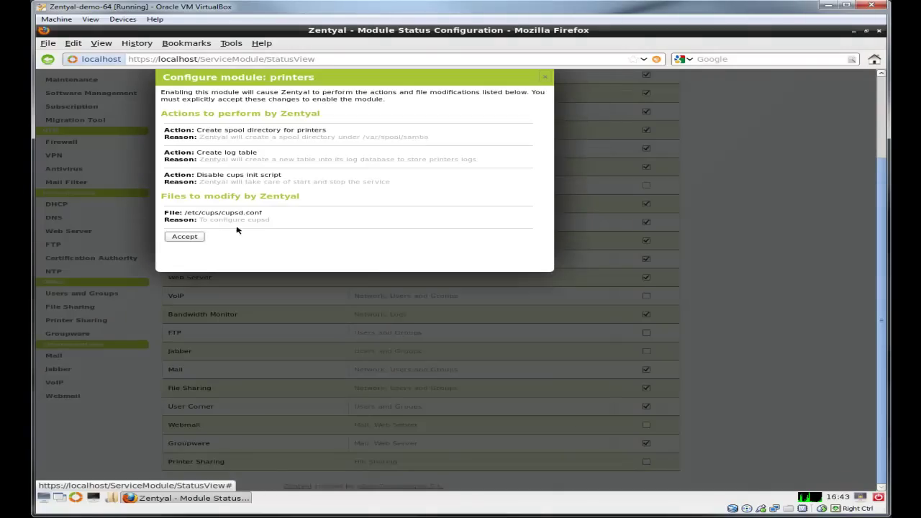
pyautogui.click(184, 238)
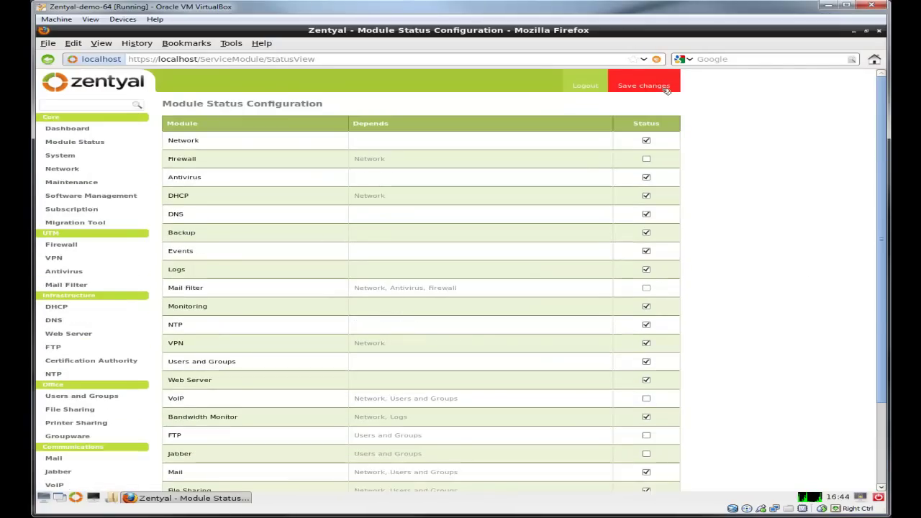
# Save the pending module changes and return to the Dashboard
pyautogui.click(667, 88)
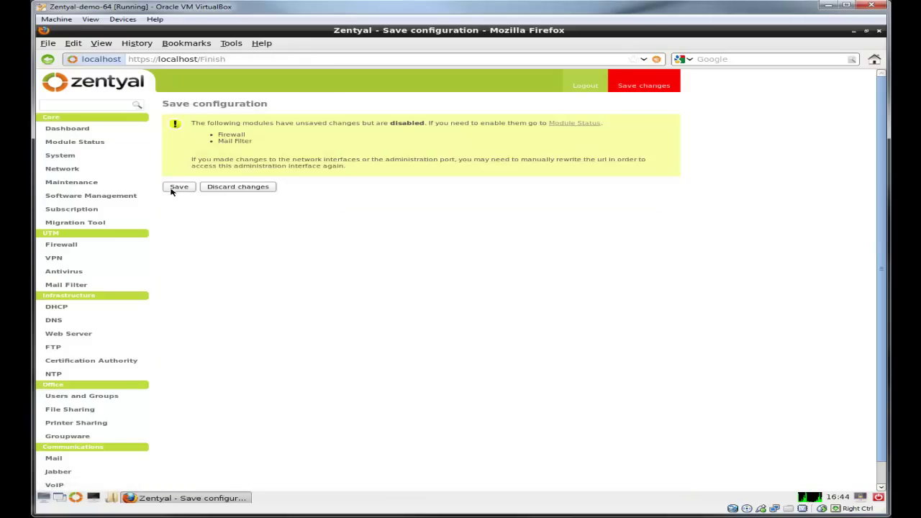
pyautogui.click(176, 189)
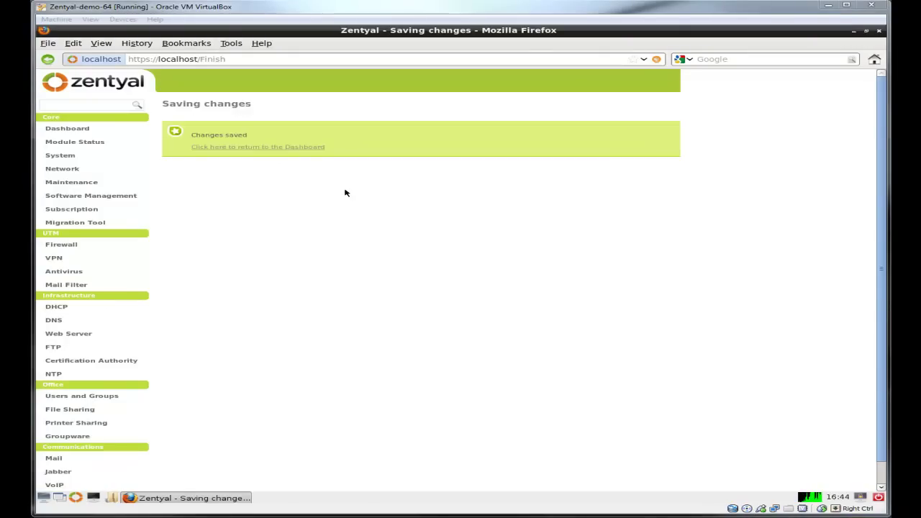
pyautogui.click(320, 147)
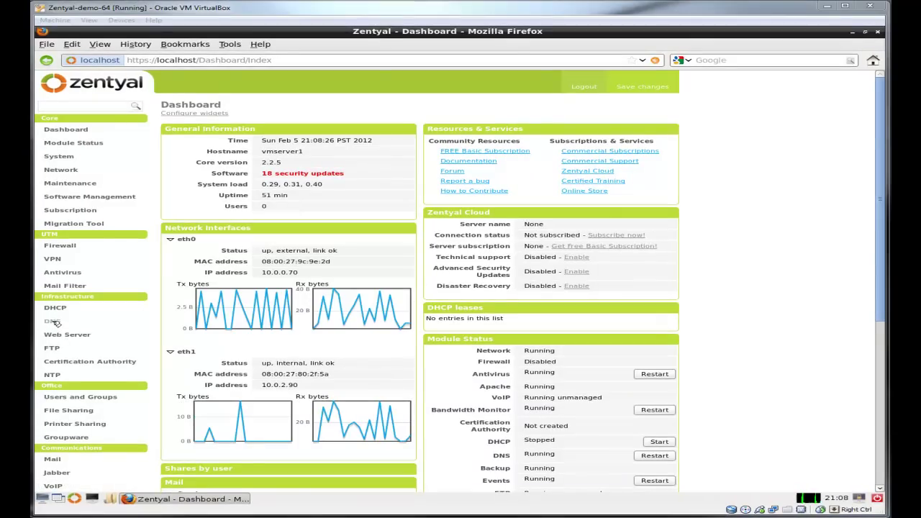
# In the DNS settings, add 10.0.2.86 as a forwarder
pyautogui.click(55, 322)
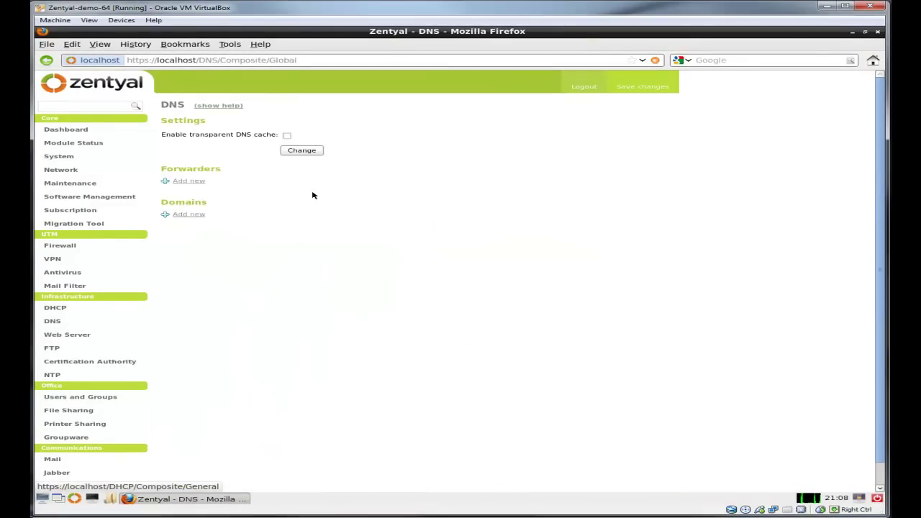
pyautogui.click(201, 182)
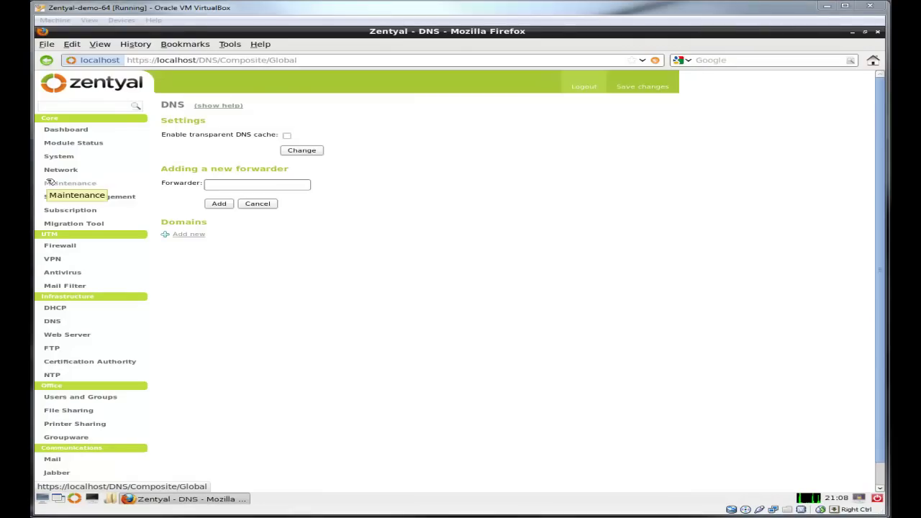
pyautogui.click(435, 354)
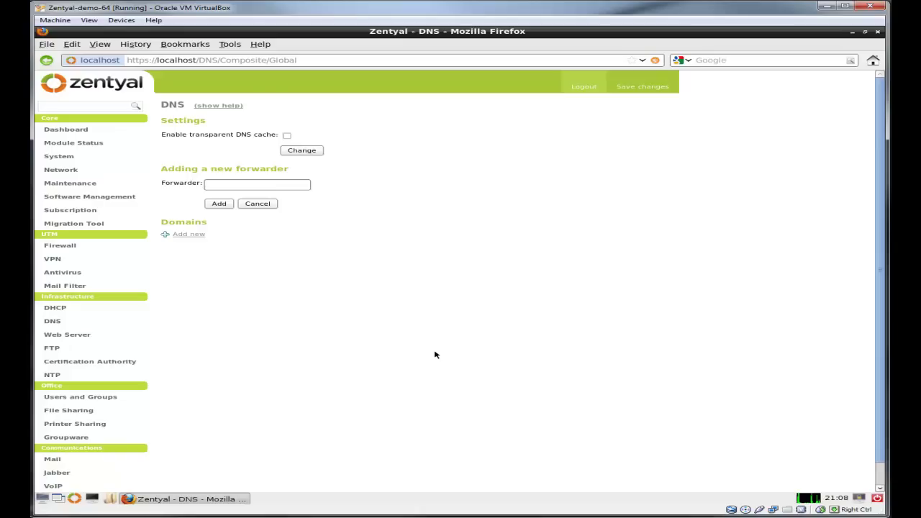
pyautogui.click(280, 185)
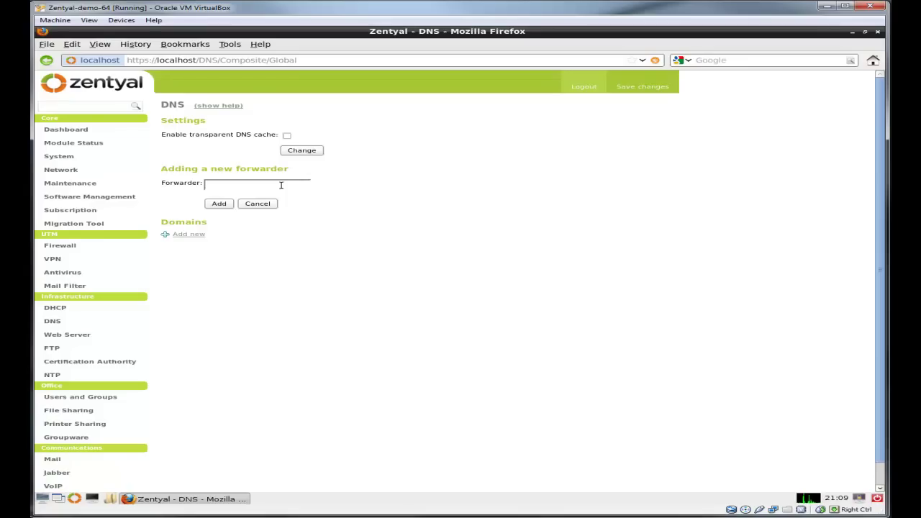
pyautogui.write('10.0.2.86')
pyautogui.click(219, 204)
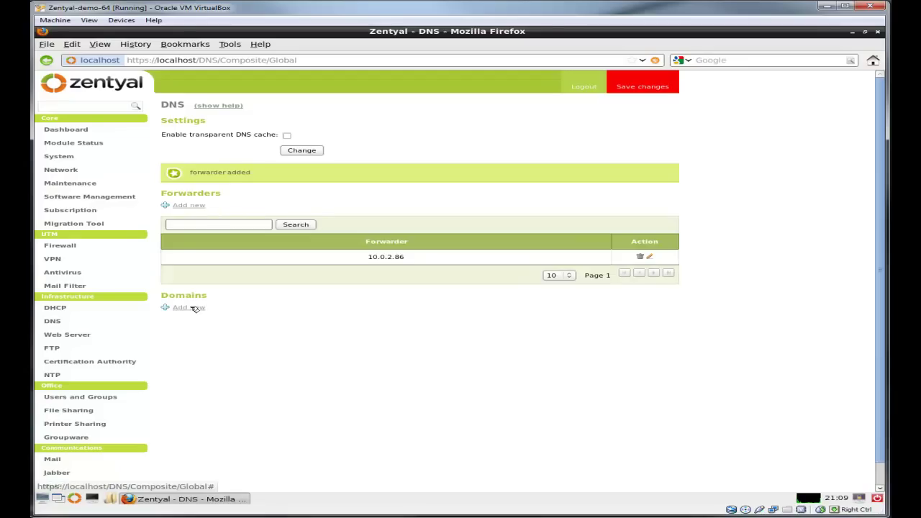
# Add the DNS domain mytest.local
pyautogui.click(192, 307)
pyautogui.click(235, 319)
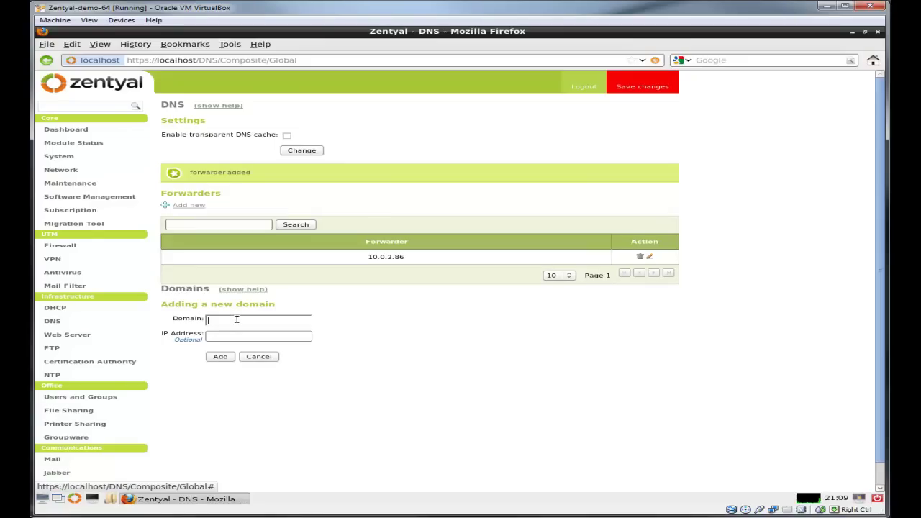
pyautogui.write('mytest.local')
pyautogui.click(220, 357)
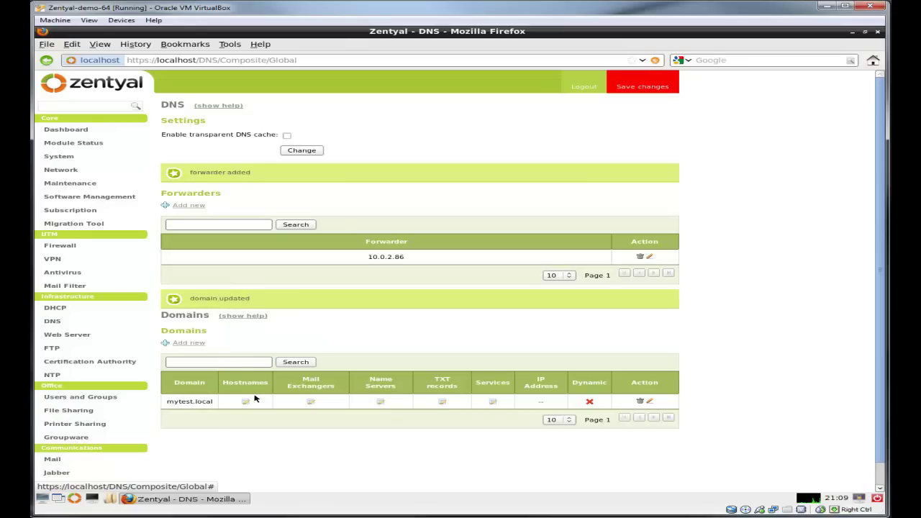
# Save the pending DNS configuration and go to the DHCP service page
pyautogui.click(645, 87)
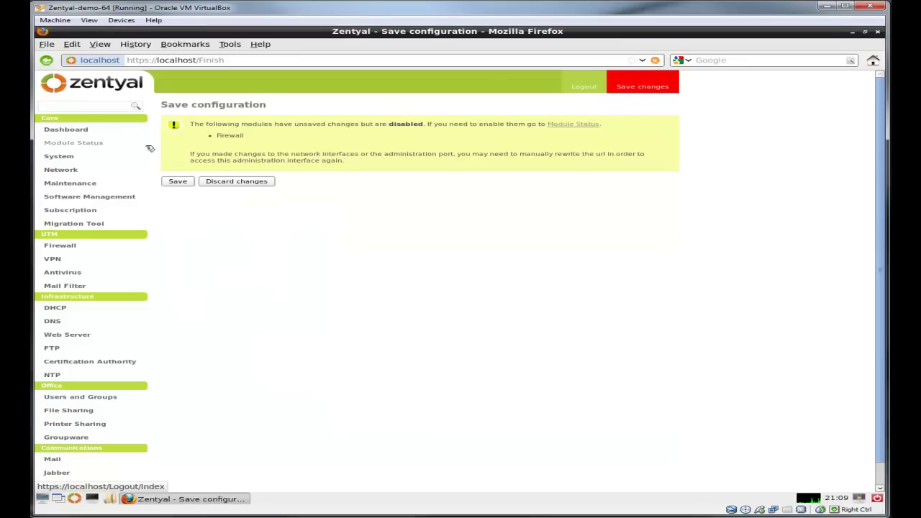
pyautogui.click(180, 180)
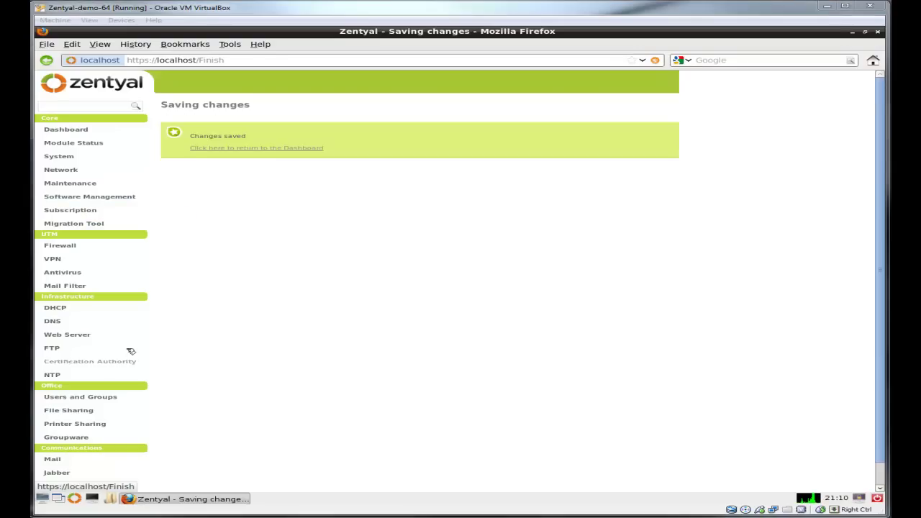
pyautogui.click(55, 308)
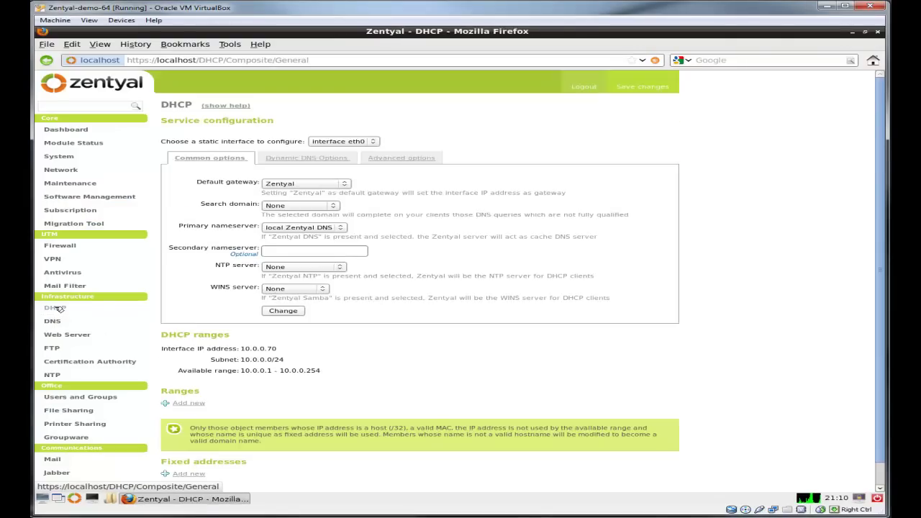
# Select interface eth1 and set its default gateway to custom IP 10.0.2.1
pyautogui.click(374, 142)
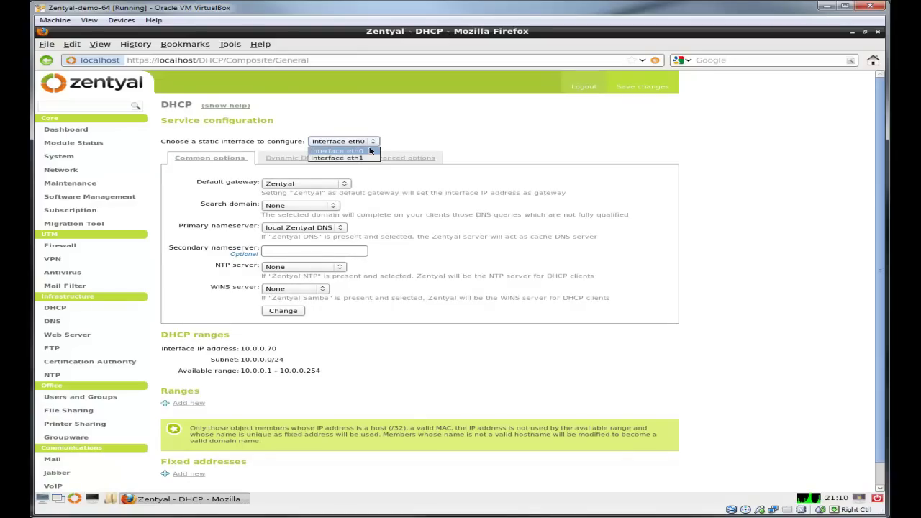
pyautogui.click(364, 159)
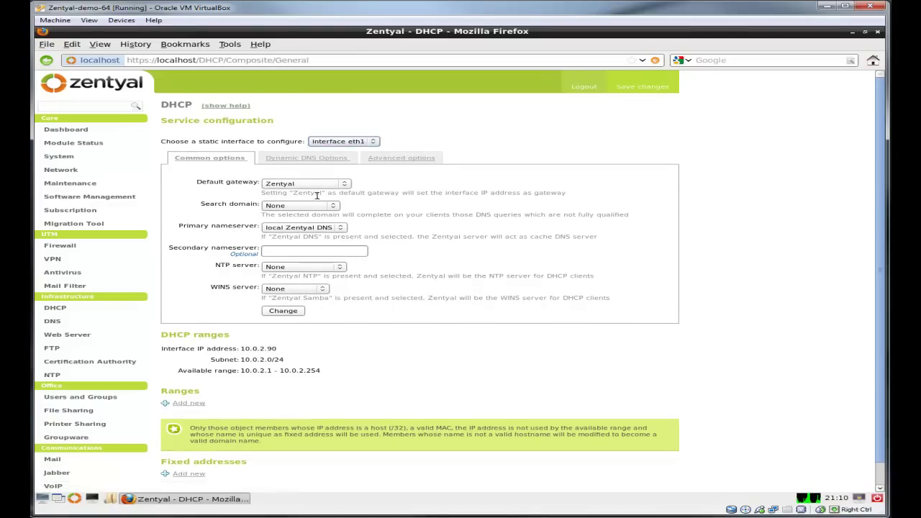
pyautogui.click(345, 184)
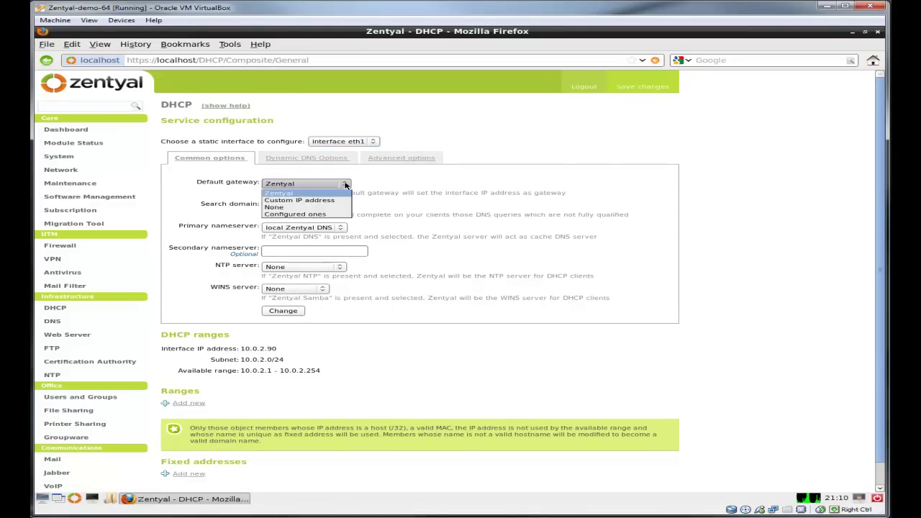
pyautogui.click(335, 200)
pyautogui.click(393, 185)
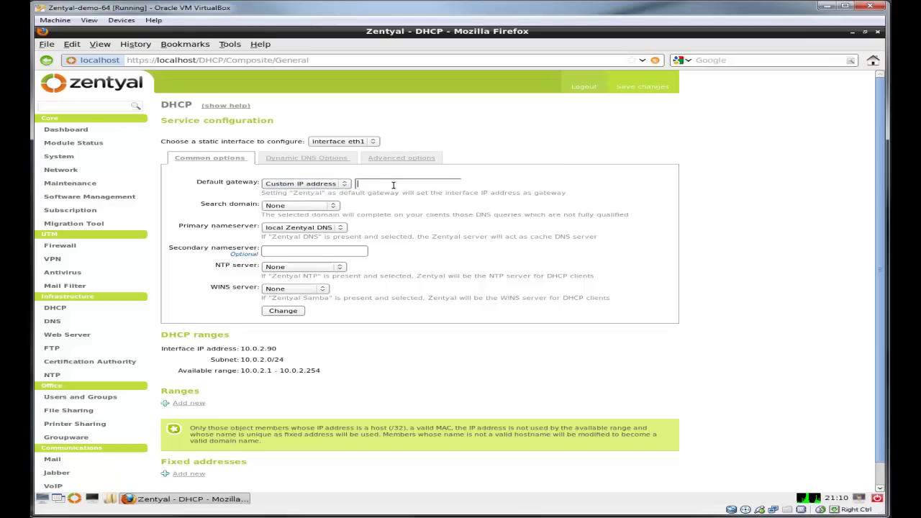
pyautogui.write('10.0.2.1')
# Set the search domain to the Zentyal domain mytest.local and apply the eth1 options
pyautogui.click(335, 208)
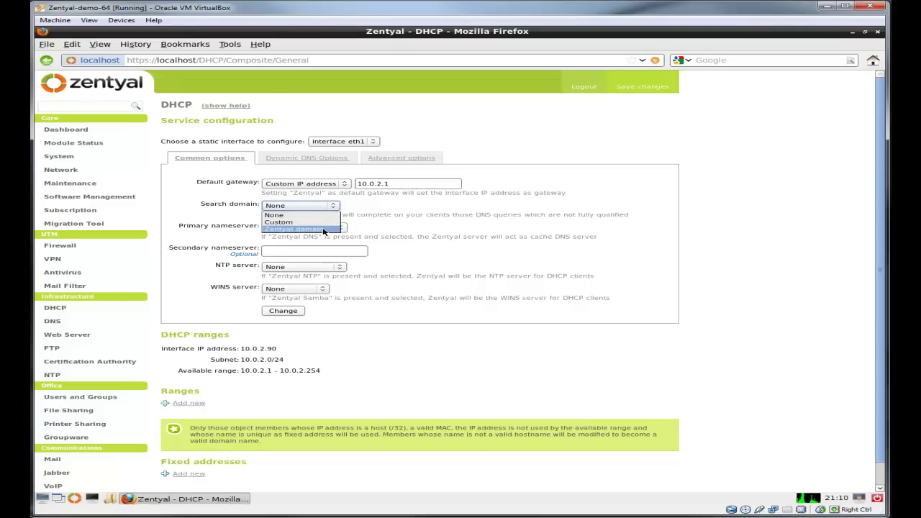
pyautogui.click(323, 229)
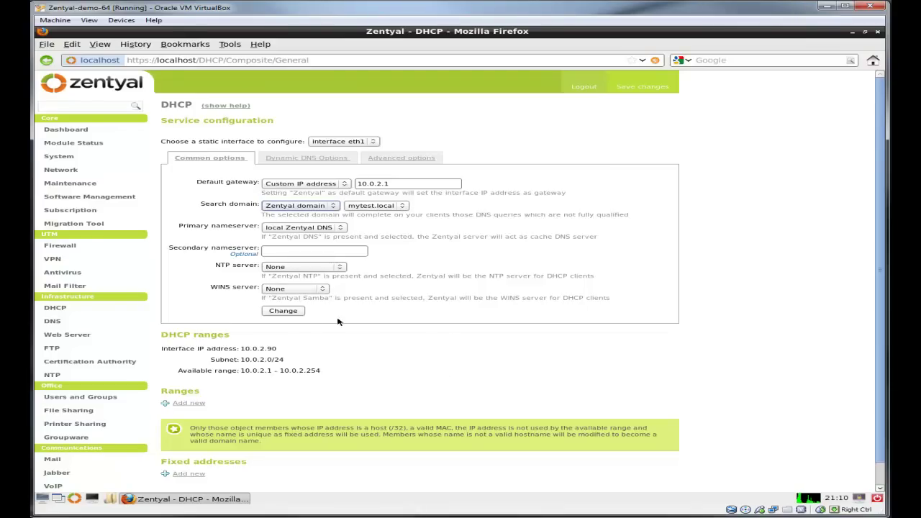
pyautogui.click(286, 311)
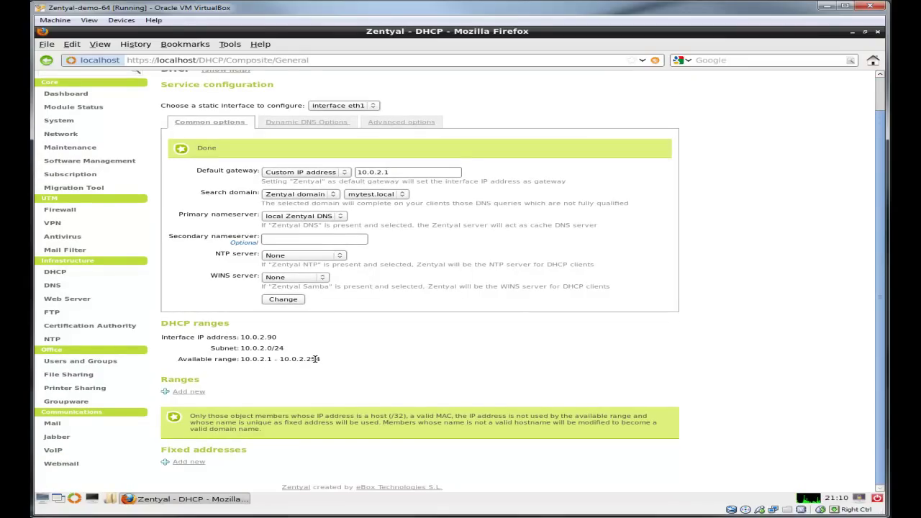
pyautogui.click(199, 392)
# Fill in the new range: name mytest.local, from 10.0.2.100 to 10.0.2.200
pyautogui.click(214, 396)
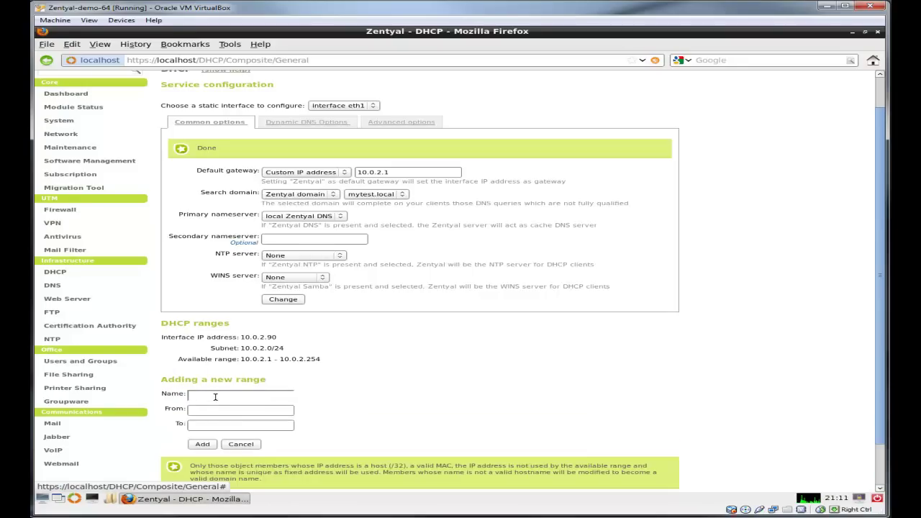
pyautogui.write('mytest.local')
pyautogui.click(216, 410)
pyautogui.write('10.0')
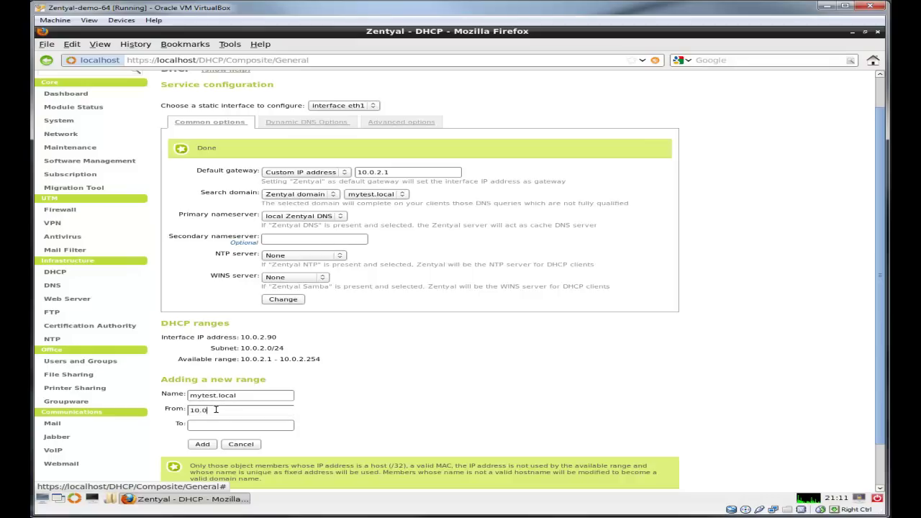
pyautogui.write('.2.100')
pyautogui.press('Tab')
pyautogui.write('1')
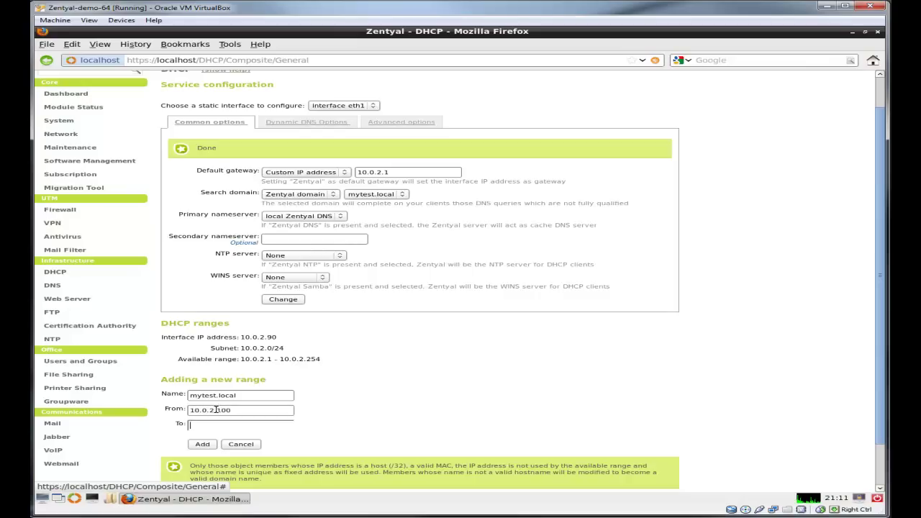
pyautogui.write('0.0.2.200')
pyautogui.scroll(-2, 386, 378)
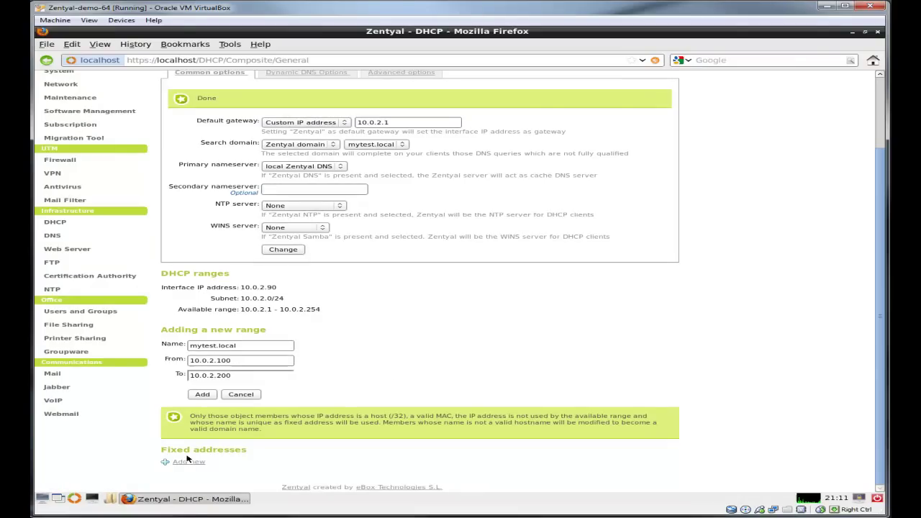
# Add the 10.0.2.100–10.0.2.200 range to eth1 and save the DHCP configuration
pyautogui.click(202, 395)
pyautogui.scroll(-1, 478, 392)
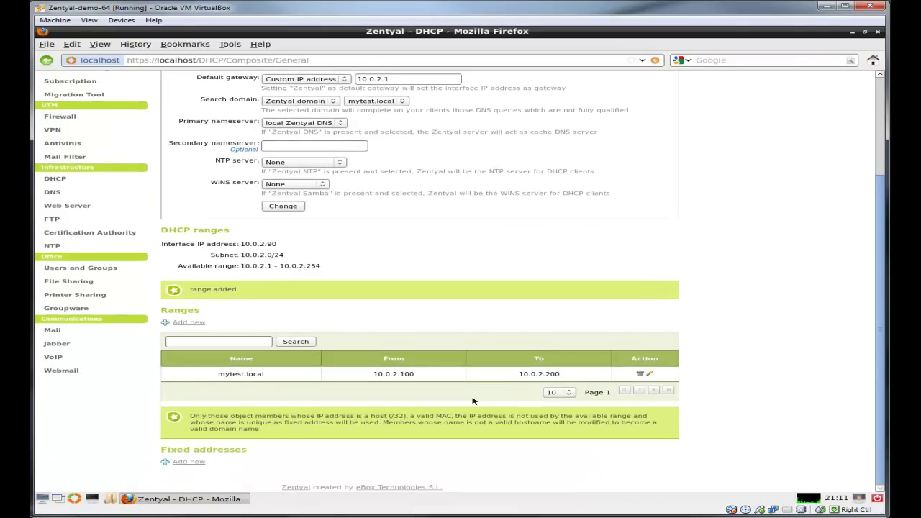
pyautogui.scroll(3, 503, 381)
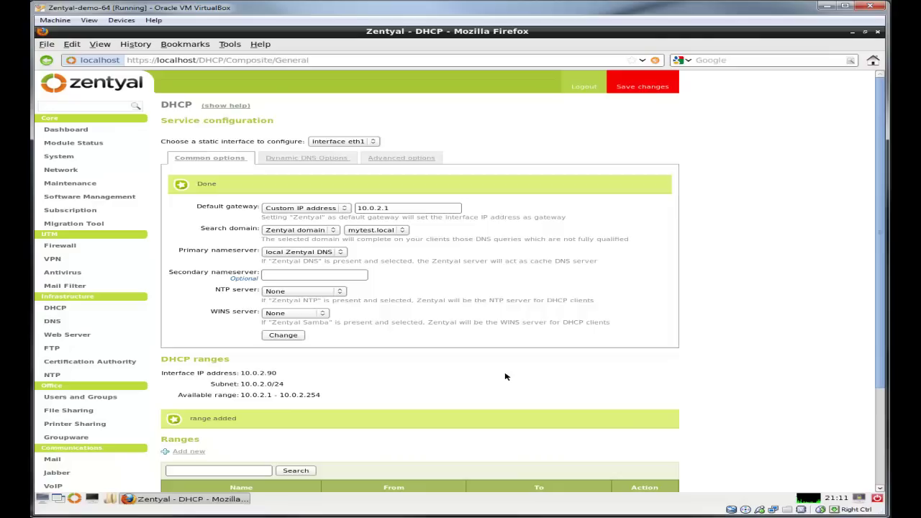
pyautogui.click(653, 91)
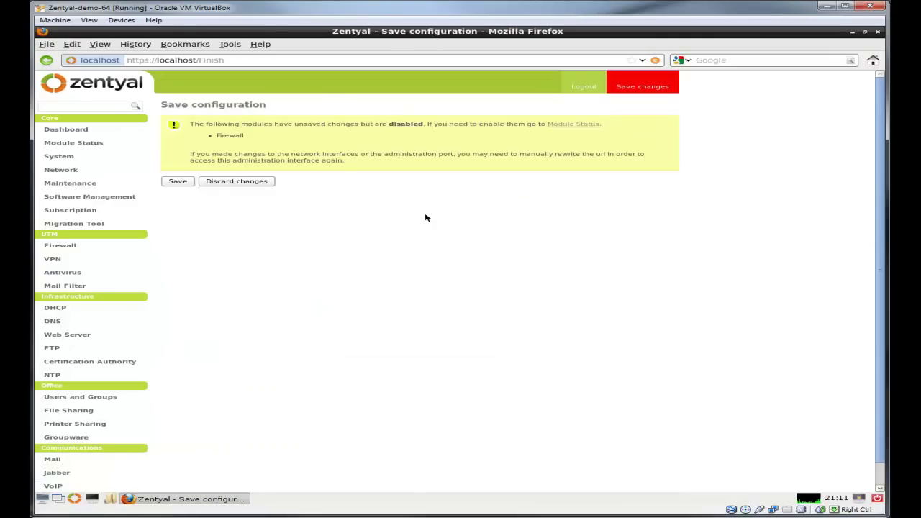
pyautogui.click(180, 183)
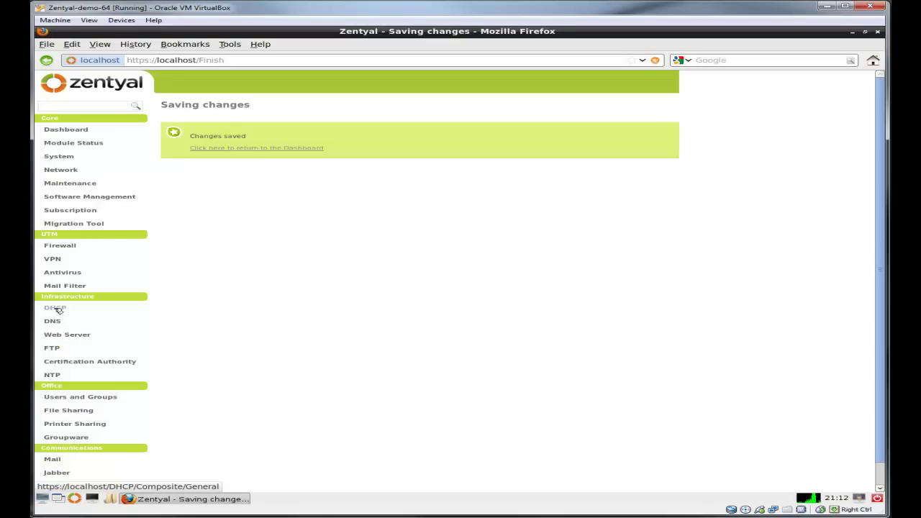
# Turn on dynamic DNS for eth1 DHCP using mytest.local, then save all pending changes
pyautogui.click(59, 309)
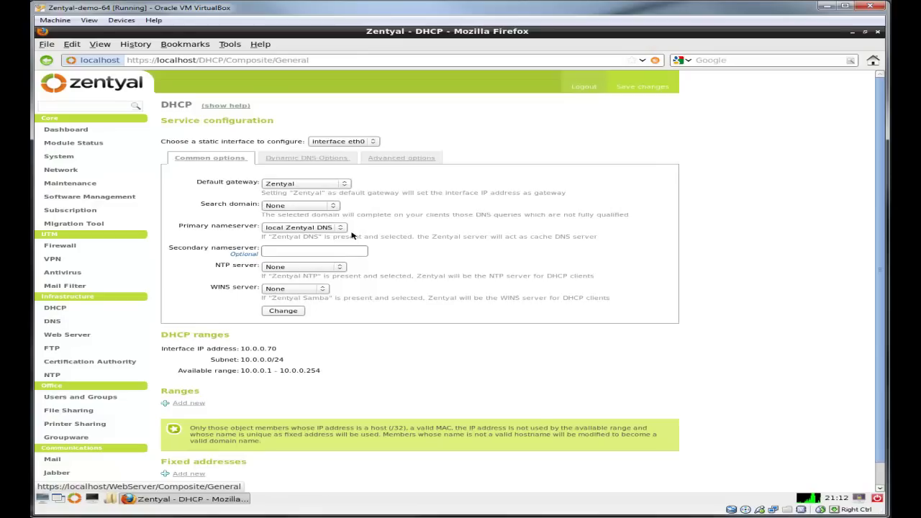
pyautogui.click(372, 141)
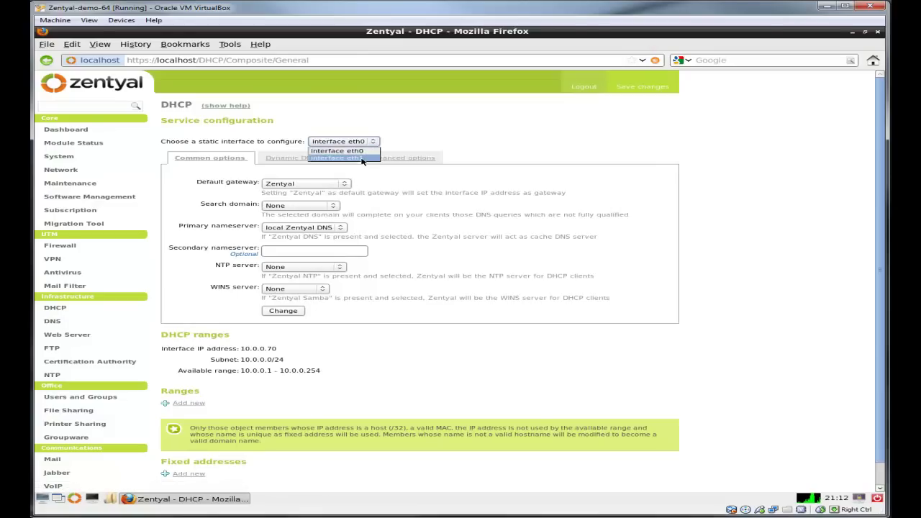
pyautogui.click(366, 151)
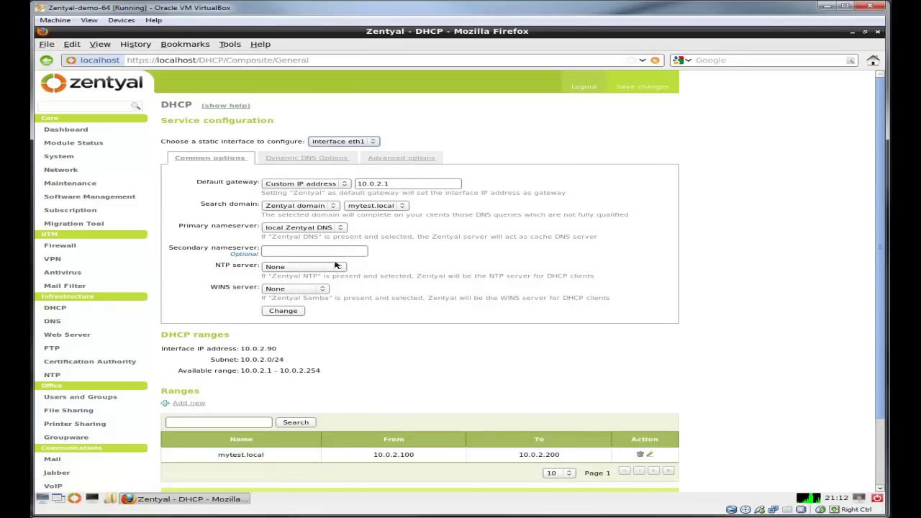
pyautogui.click(320, 159)
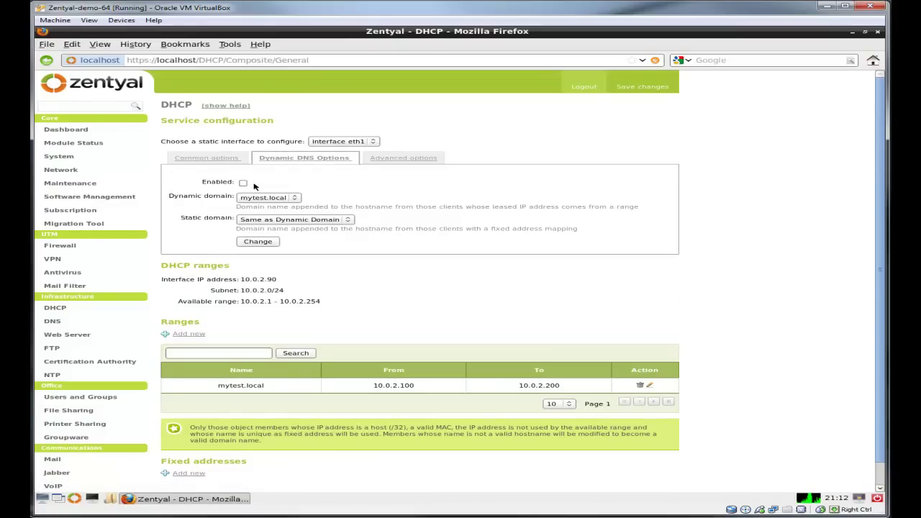
pyautogui.click(244, 184)
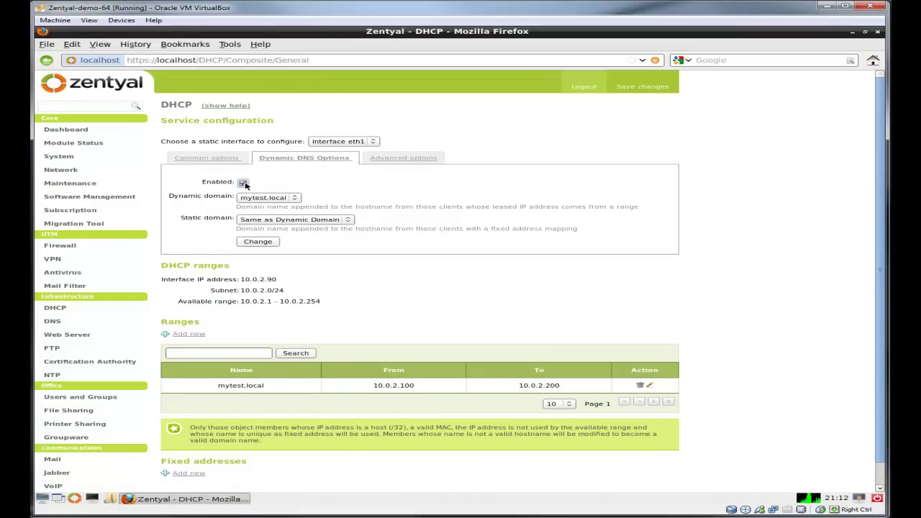
pyautogui.click(257, 242)
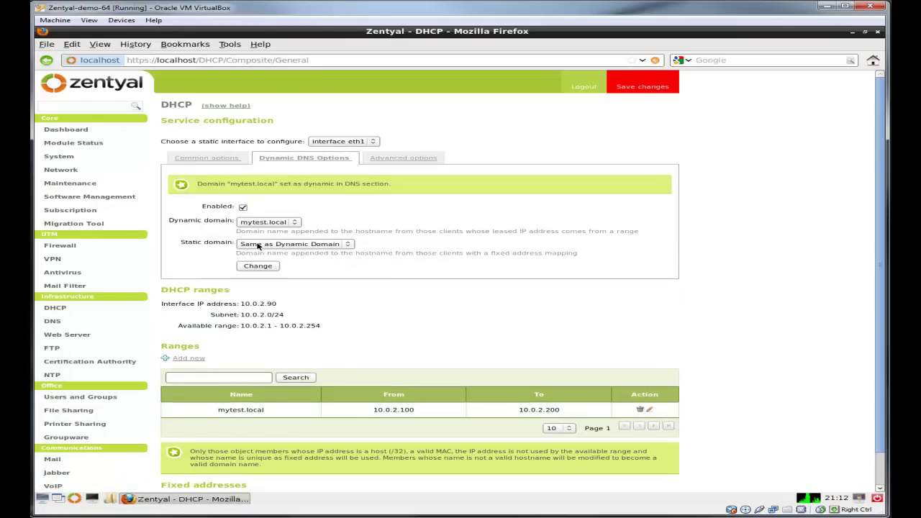
pyautogui.click(637, 89)
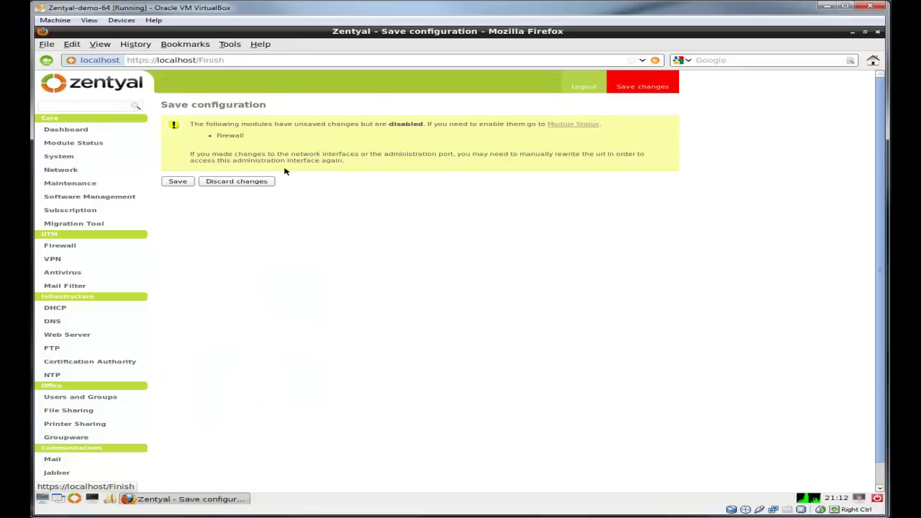
pyautogui.click(181, 181)
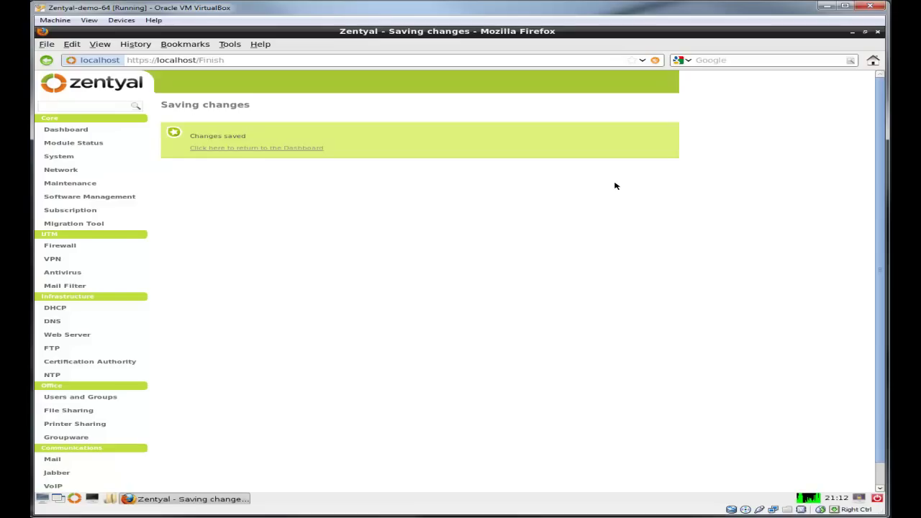
# Release the client's current IP lease with ipconfig /release
pyautogui.click(317, 148)
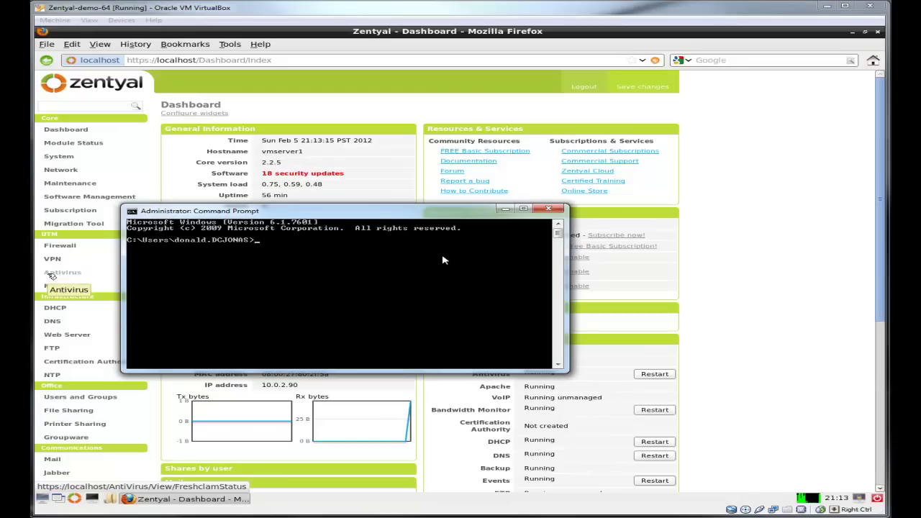
pyautogui.write('ipconfig /rele')
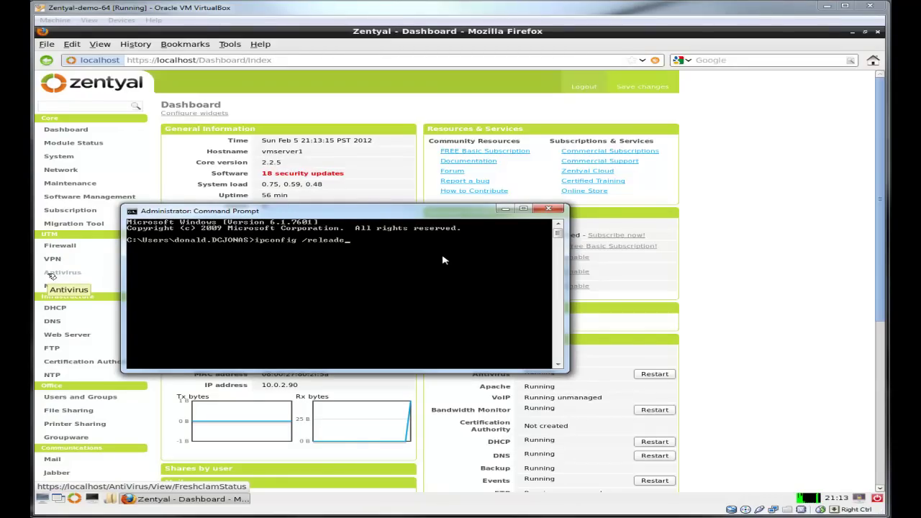
pyautogui.write('ade')
pyautogui.press('BackSpace')
pyautogui.press('Return')
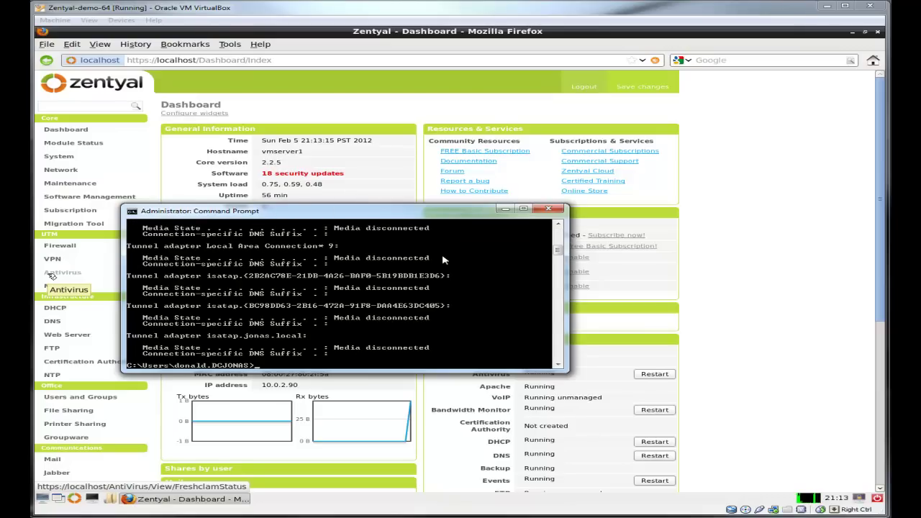
# Flush the client's DNS resolver cache with ipconfig /flushdns
pyautogui.press('Up')
pyautogui.press('BackSpace')
pyautogui.press('BackSpace')
pyautogui.press('BackSpace')
pyautogui.press('BackSpace')
pyautogui.press('BackSpace')
pyautogui.write('flushdns')
pyautogui.press('Return')
# Renew the lease with ipconfig /renew, confirm address 10.0.2.104, and close the prompt
pyautogui.press('Up')
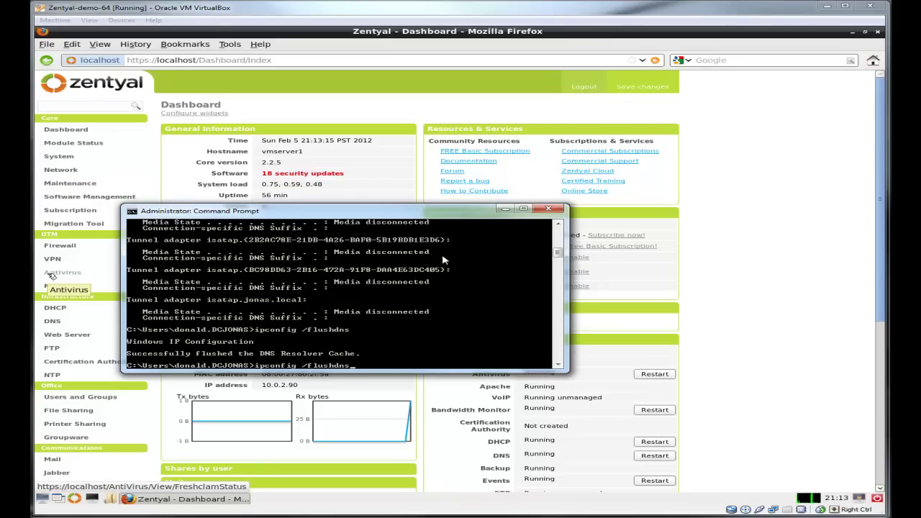
pyautogui.press('BackSpace')
pyautogui.press('BackSpace')
pyautogui.press('BackSpace')
pyautogui.press('BackSpace')
pyautogui.press('BackSpace')
pyautogui.press('BackSpace')
pyautogui.press('BackSpace')
pyautogui.write('renew')
pyautogui.press('Return')
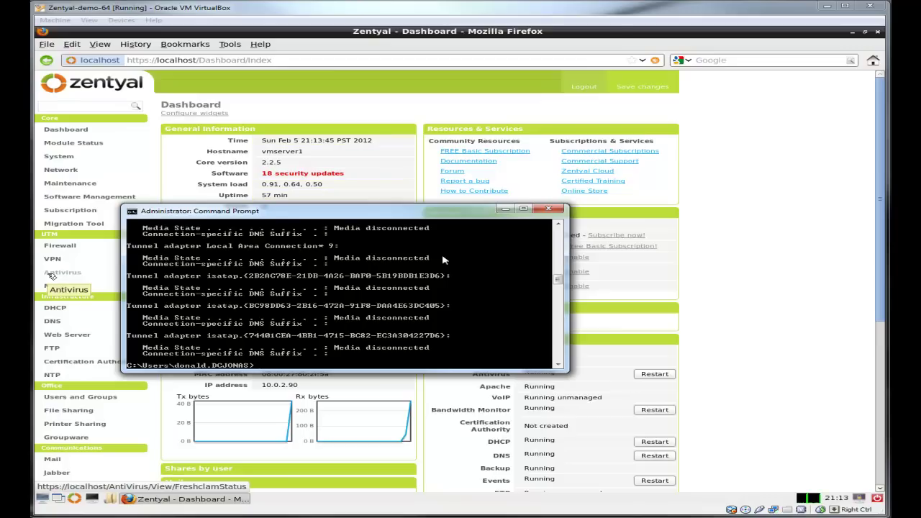
pyautogui.scroll(5, 442, 280)
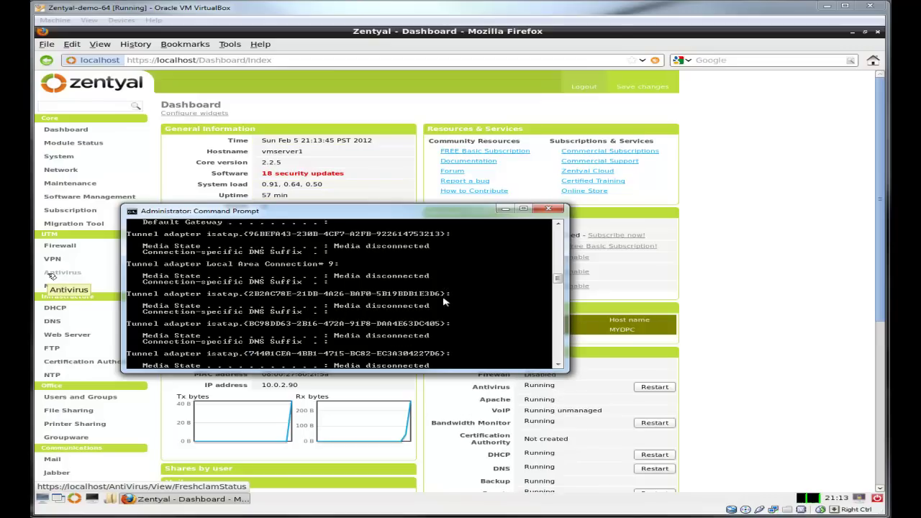
pyautogui.scroll(2, 410, 277)
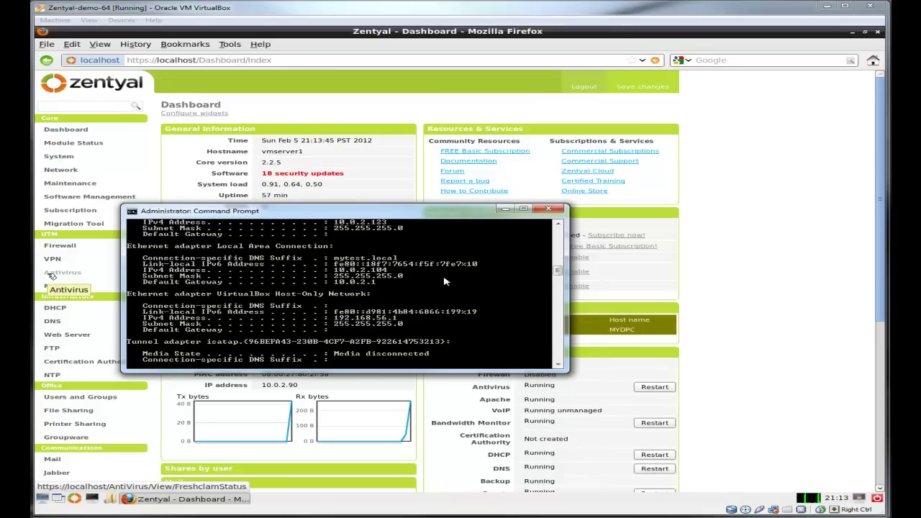
pyautogui.click(452, 216)
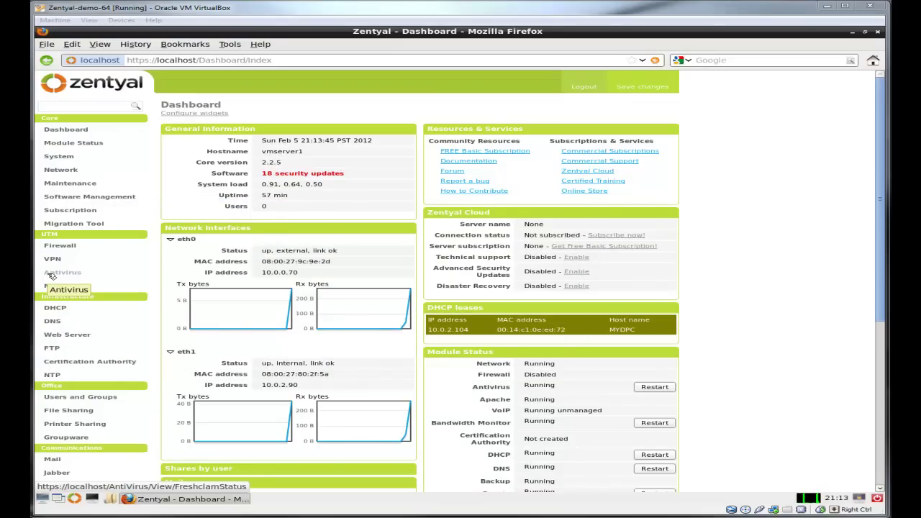
# Under the mytest.local hostnames, add a host record 'mytest' with IP 10.0.2.90
pyautogui.click(54, 322)
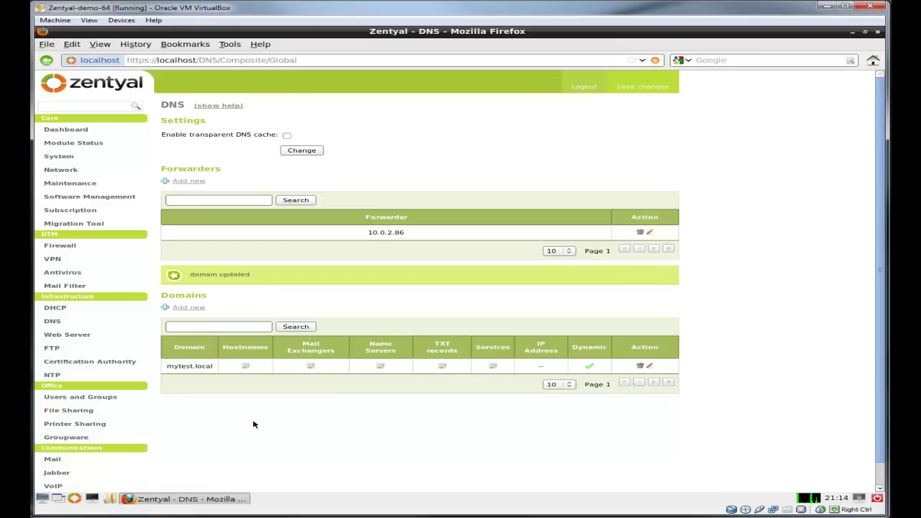
pyautogui.click(251, 367)
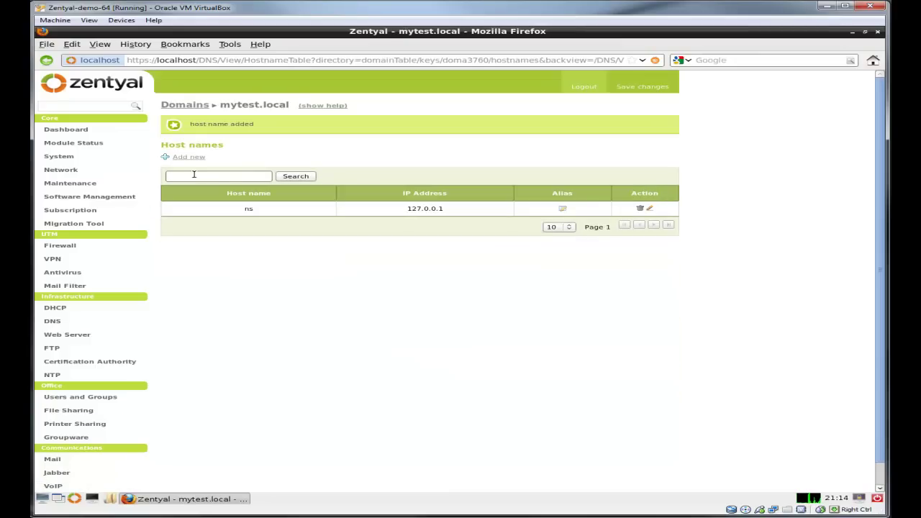
pyautogui.click(193, 157)
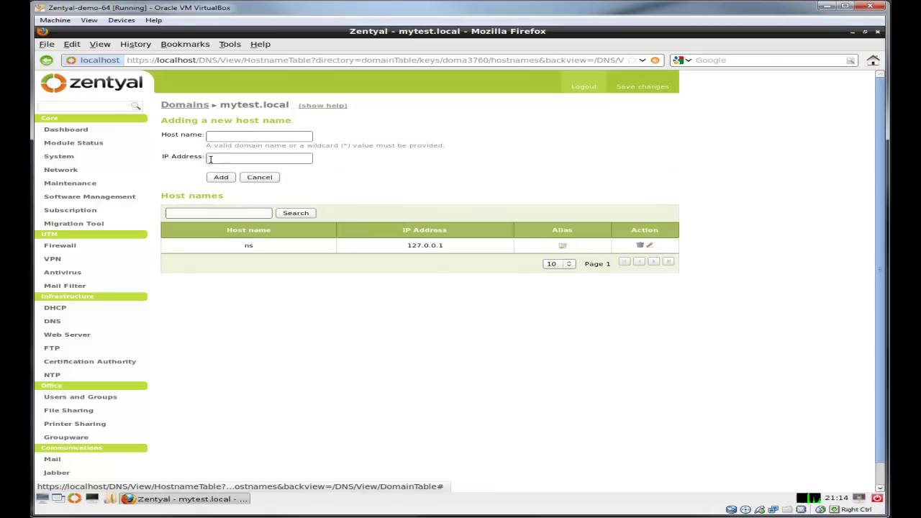
pyautogui.click(222, 134)
pyautogui.write('ns')
pyautogui.press('BackSpace')
pyautogui.press('BackSpace')
pyautogui.write('myt')
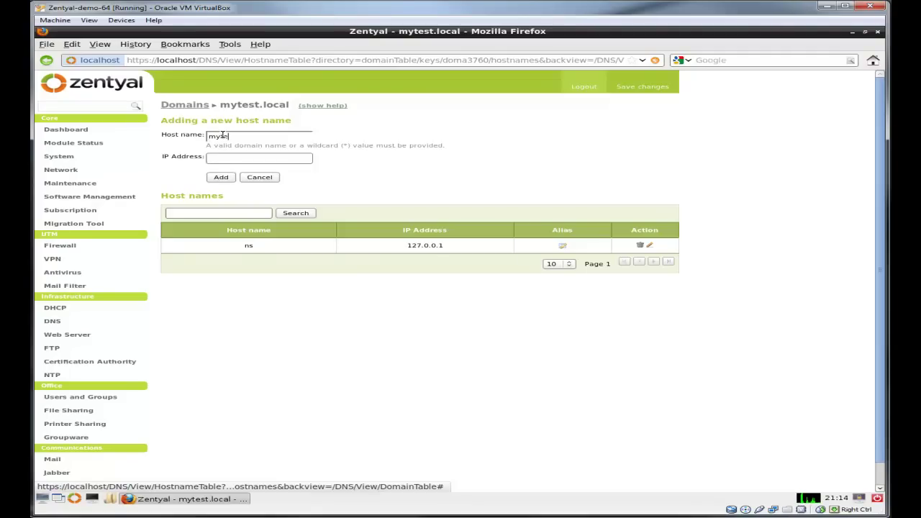
pyautogui.write('est')
pyautogui.click(228, 158)
pyautogui.write('10')
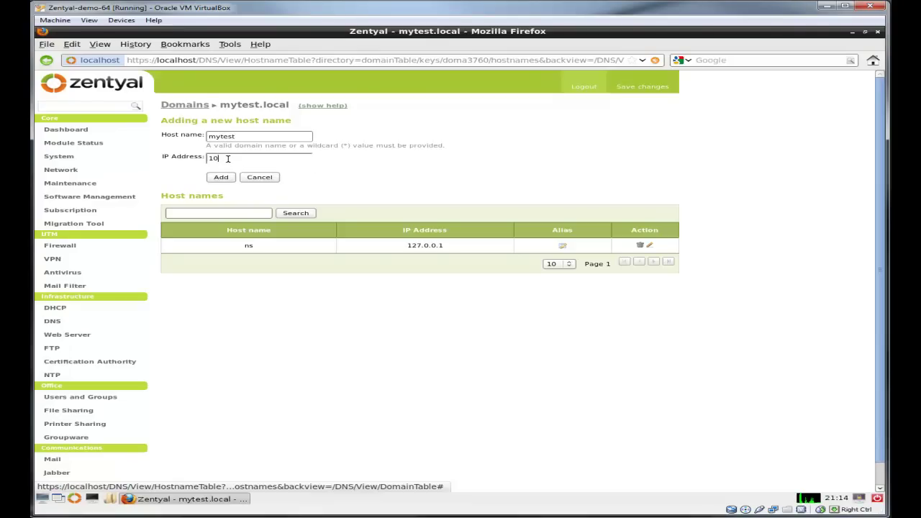
pyautogui.write('.0.2.90')
pyautogui.click(214, 179)
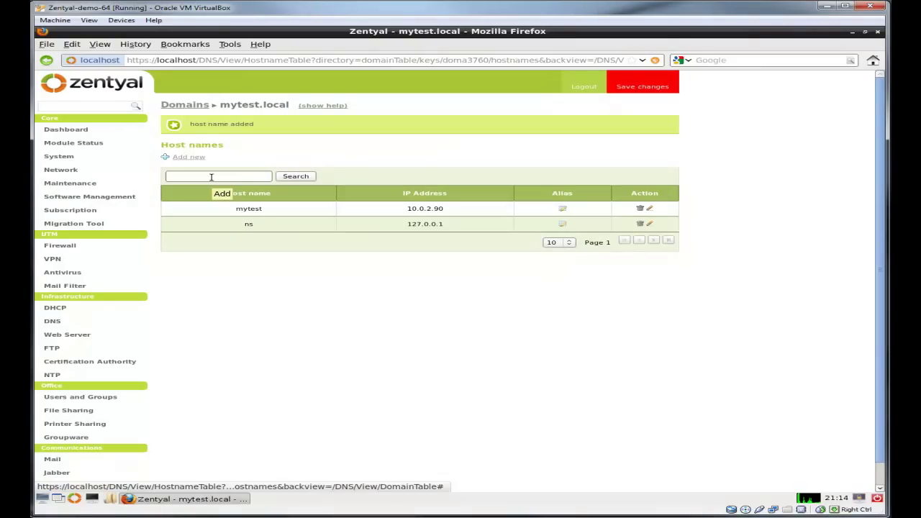
# Save the pending DNS host changes and go back to the Dashboard
pyautogui.click(646, 86)
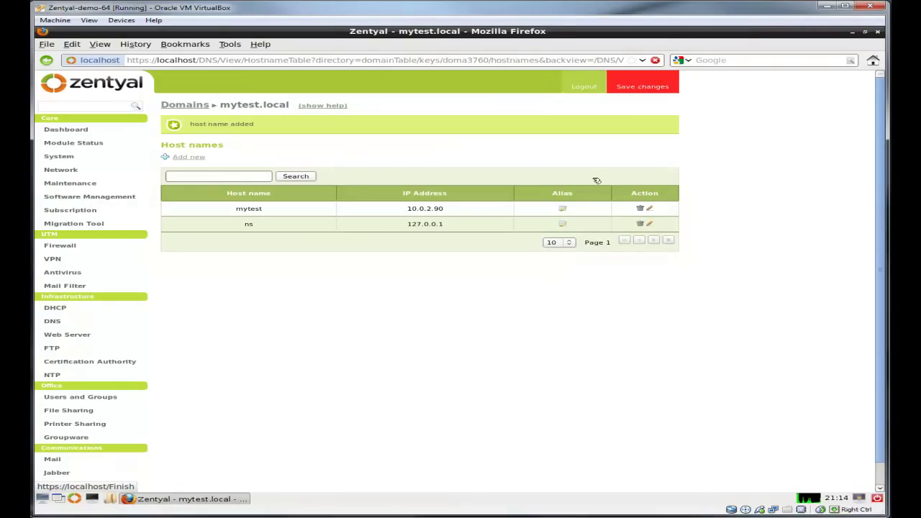
pyautogui.click(180, 182)
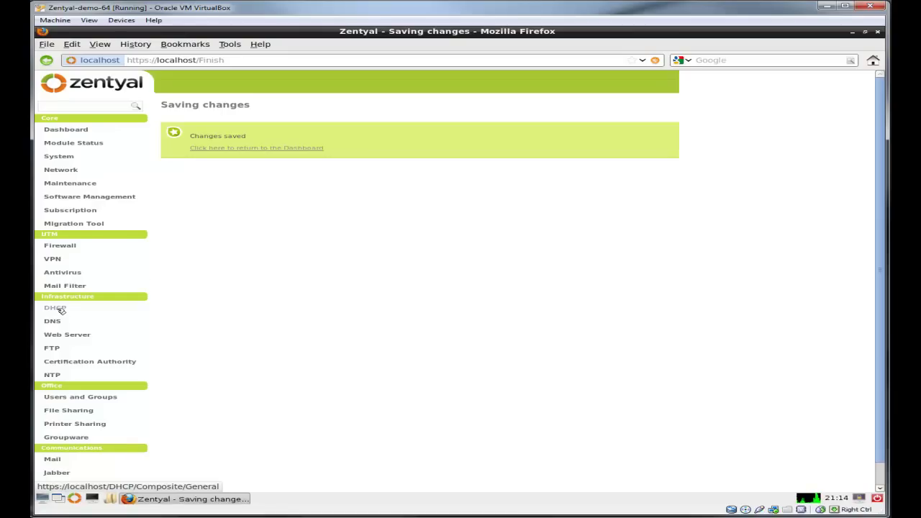
pyautogui.click(67, 131)
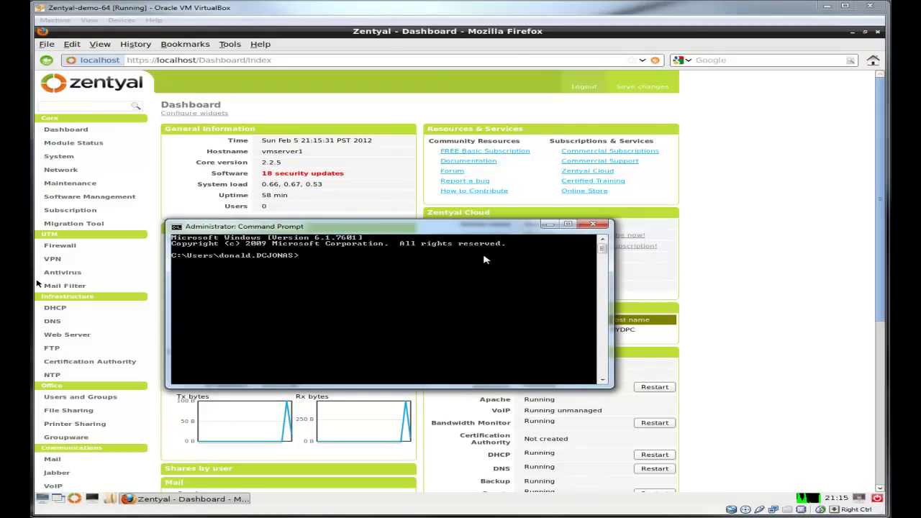
# Run 'ping mytest', verify replies from 10.0.2.90, and close the Command Prompt
pyautogui.write('ping mytest')
pyautogui.press('Return')
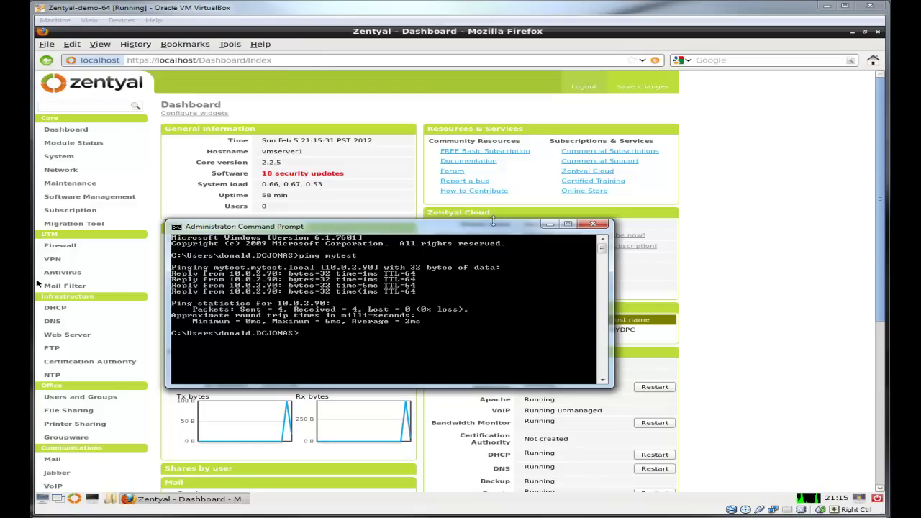
pyautogui.hotkey('alt', 'Tab')
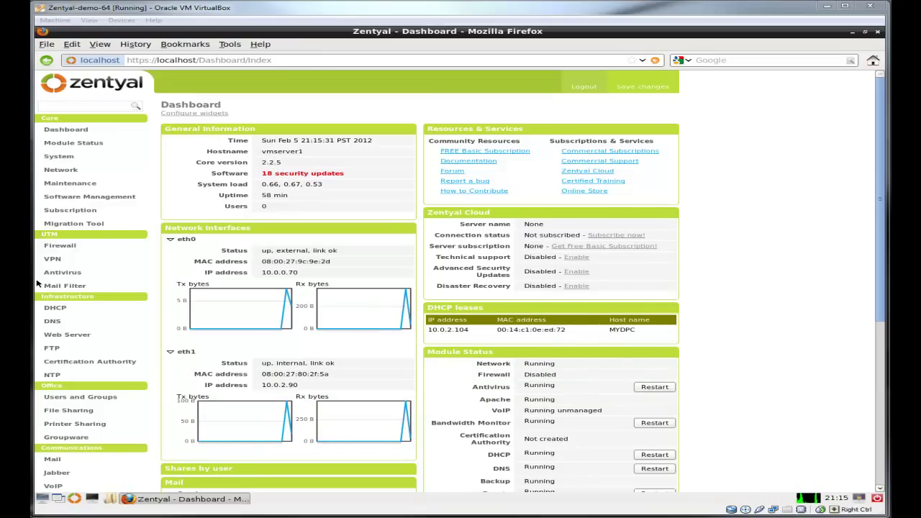